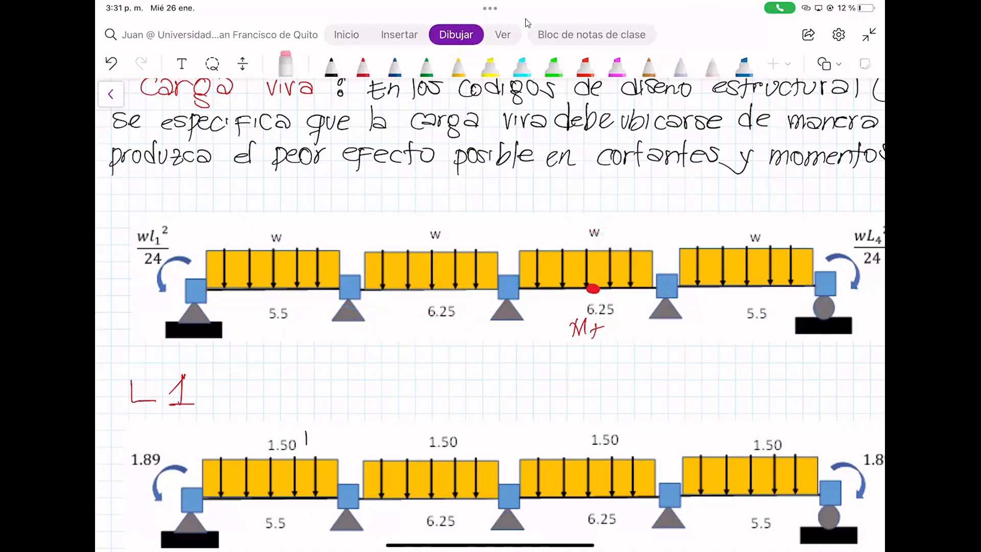
pyautogui.scroll(-8, 489, 307)
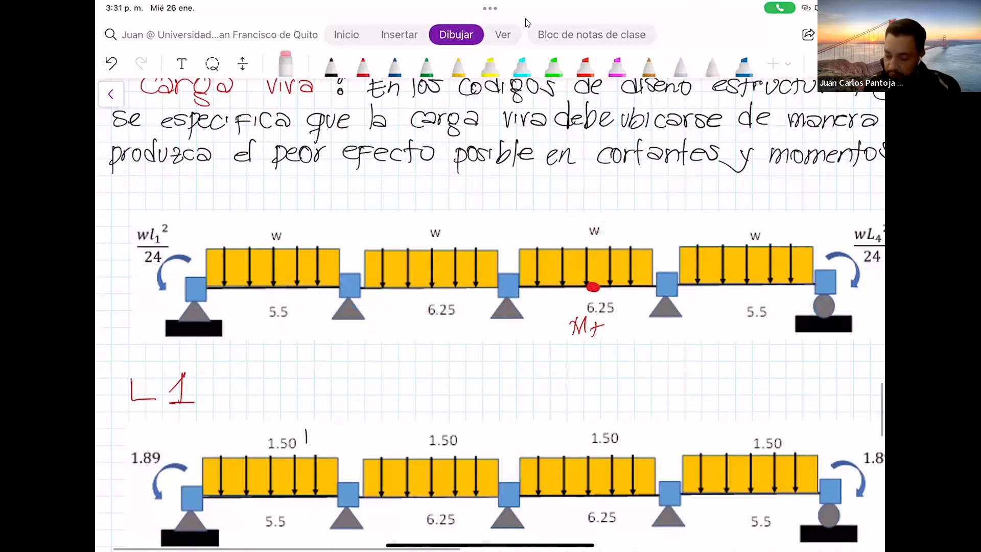
pyautogui.scroll(-8, 490, 307)
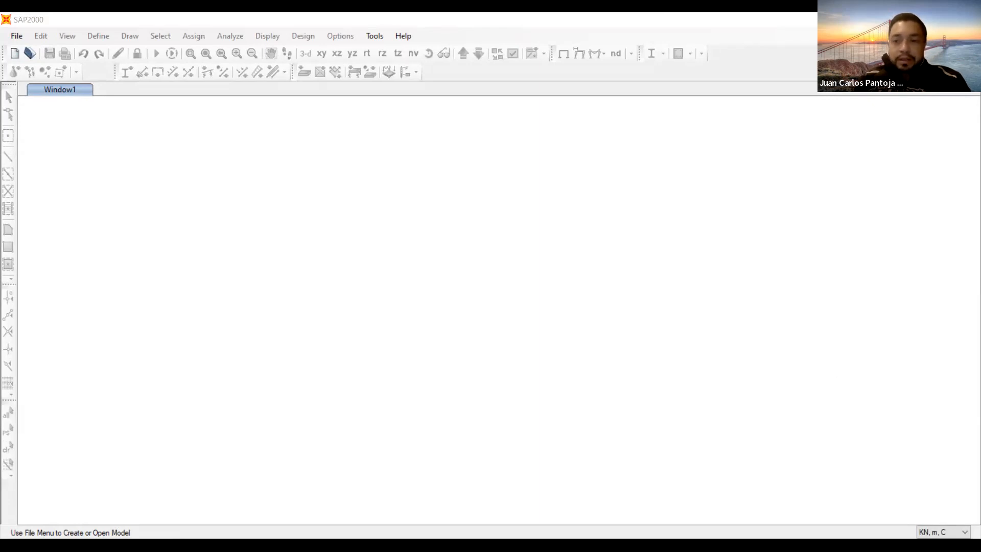
# Step: Switch to SAP2000, keep the units at KN, m, C, and start a new model from the Beam template
pyautogui.click(941, 533)
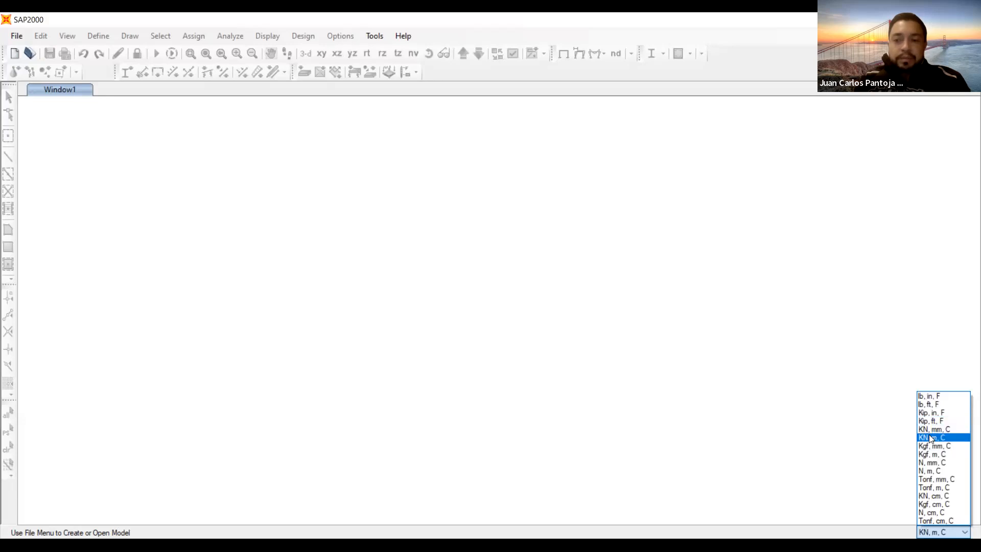
pyautogui.click(930, 438)
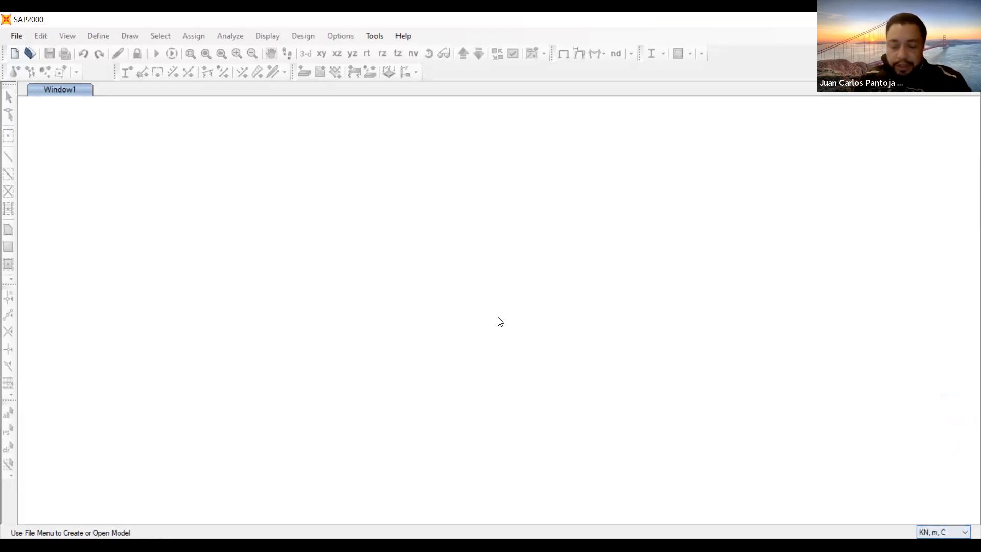
pyautogui.click(17, 36)
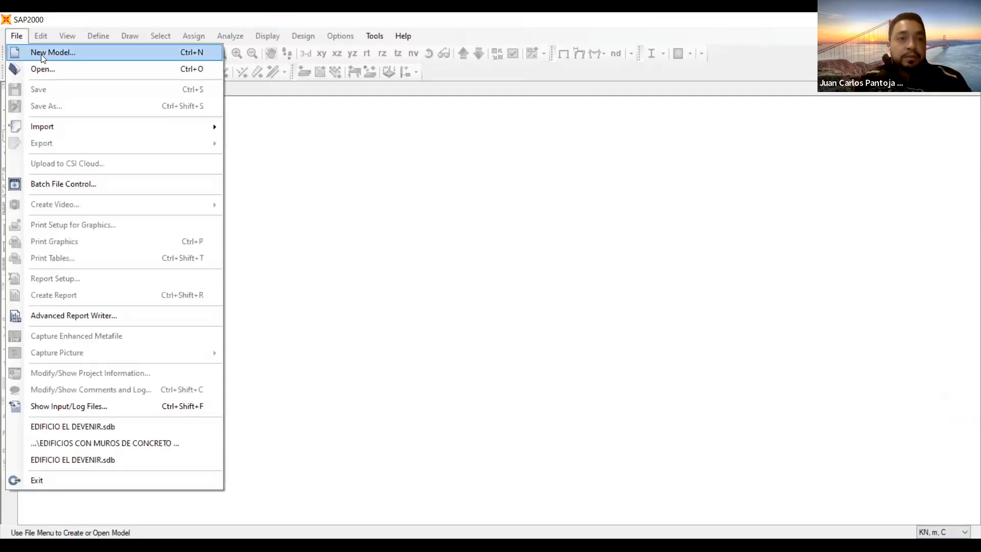
pyautogui.click(42, 53)
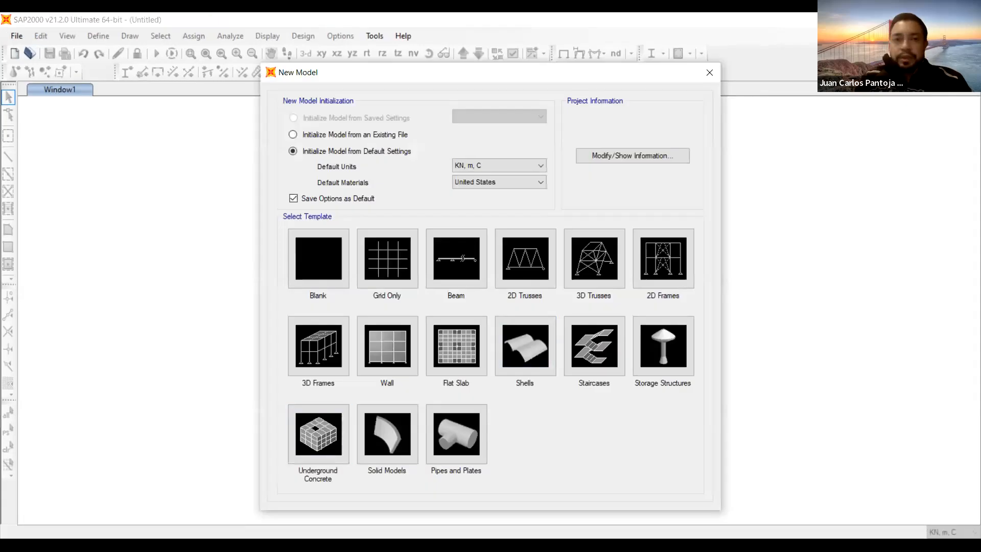
pyautogui.moveTo(469, 72); pyautogui.dragTo(411, 68)
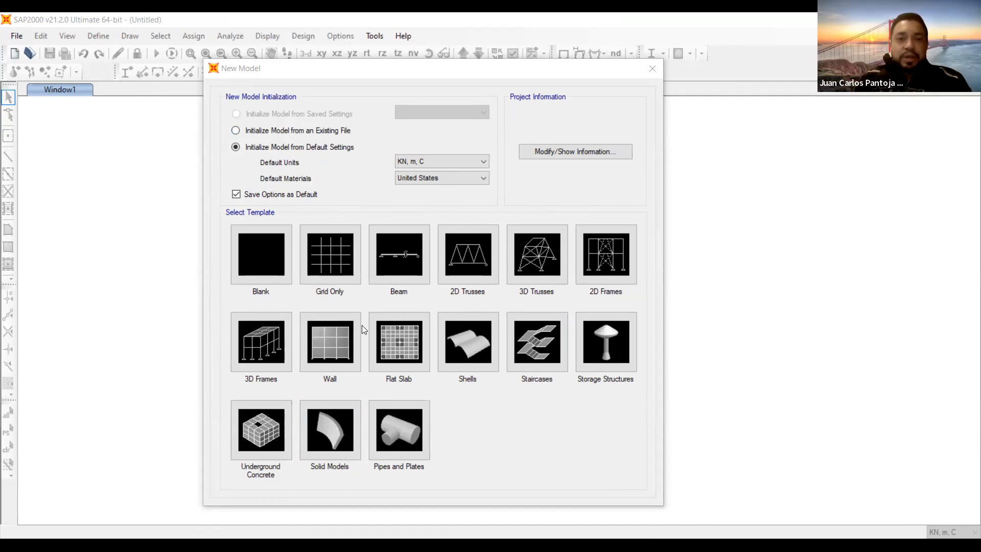
pyautogui.click(396, 263)
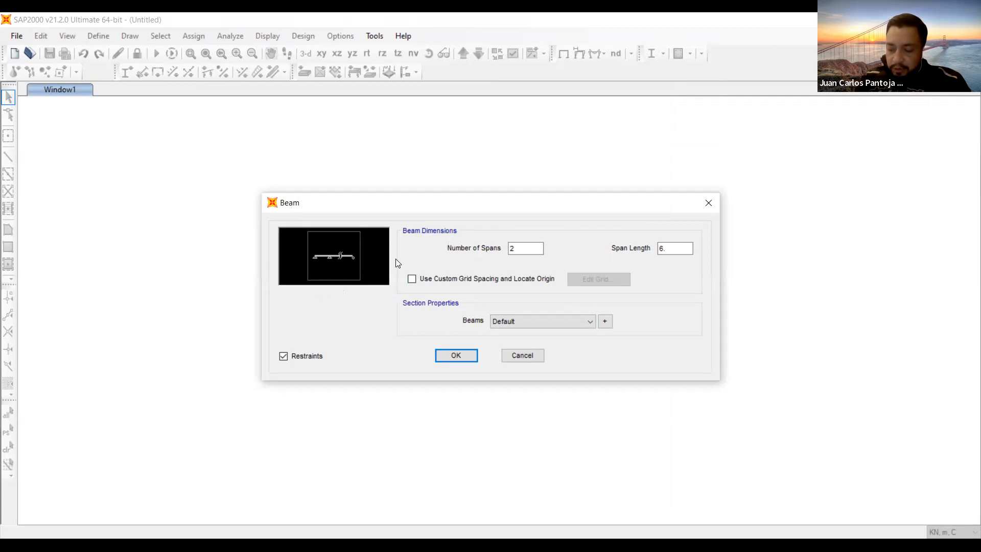
# Step: Create the beam with 4 spans, a span length of 5.50 m and no restraints
pyautogui.doubleClick(535, 249)
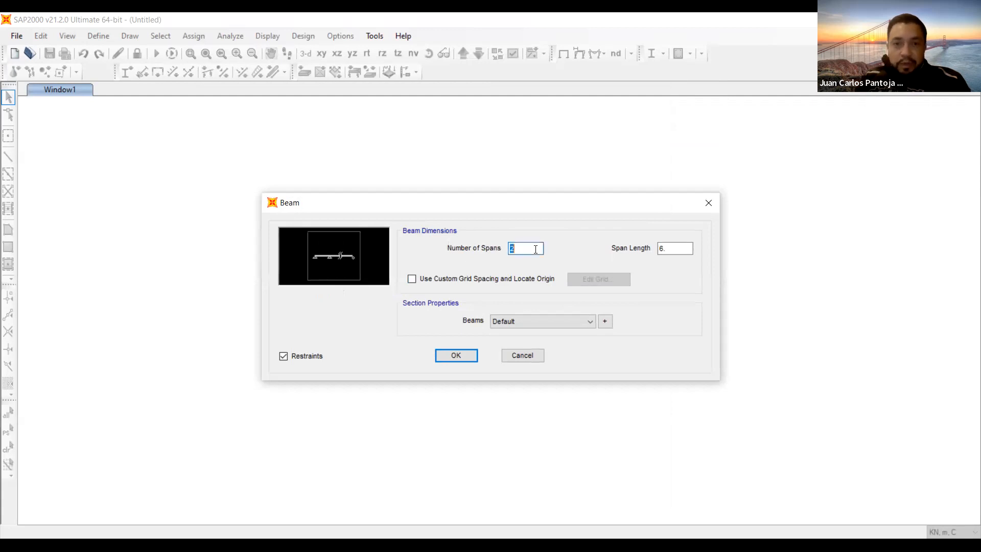
pyautogui.write('4')
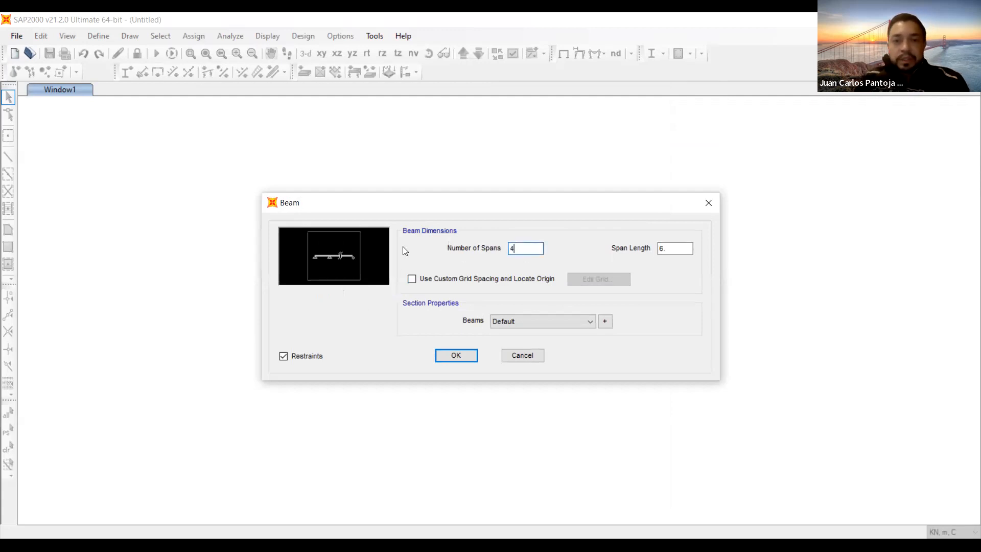
pyautogui.doubleClick(683, 249)
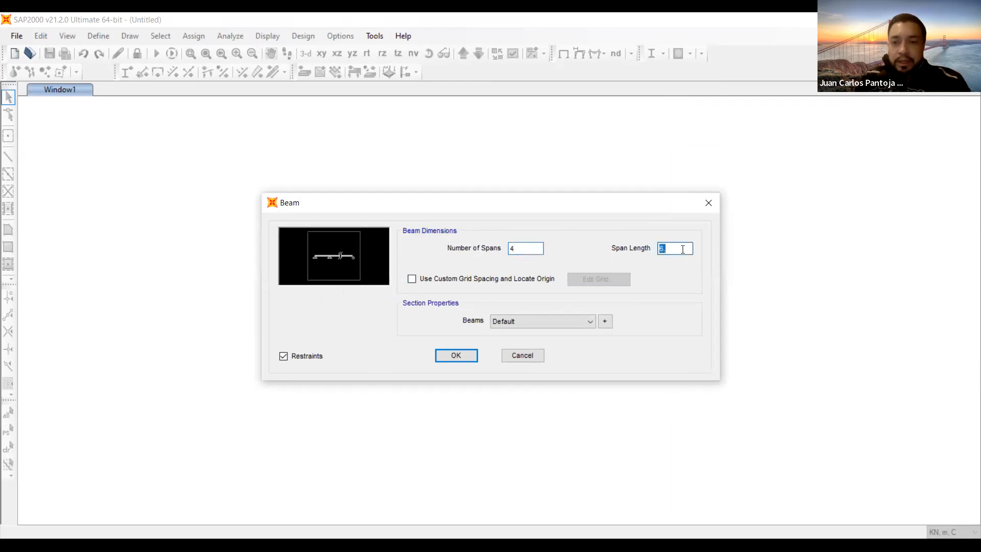
pyautogui.write('5.50')
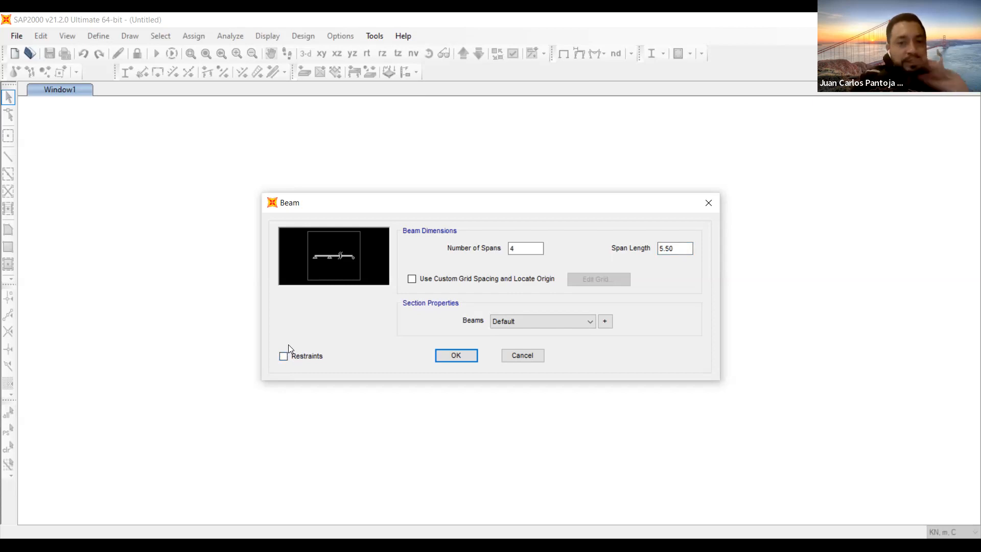
pyautogui.click(448, 364)
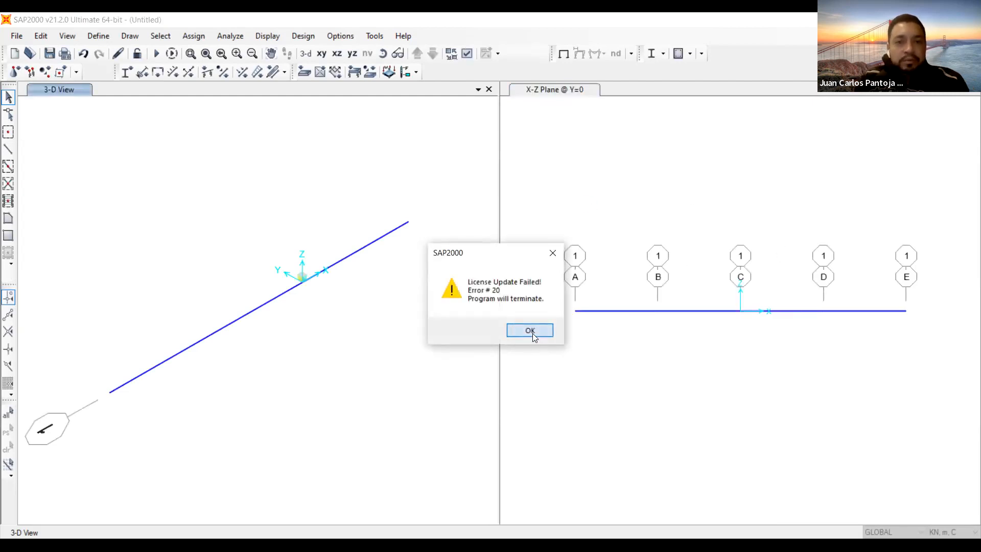
# Step: Dismiss the licence error, choose to save the changes, and go to the (9th) ANÁLISIS COMPUTACIONAL folder
pyautogui.click(531, 331)
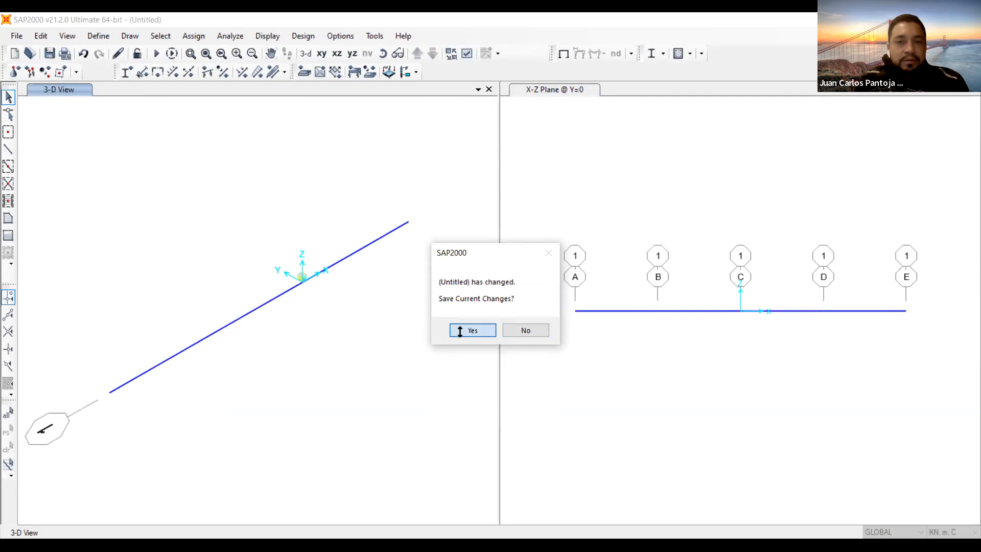
pyautogui.click(471, 330)
pyautogui.scroll(3, 162, 108)
pyautogui.scroll(3, 128, 115)
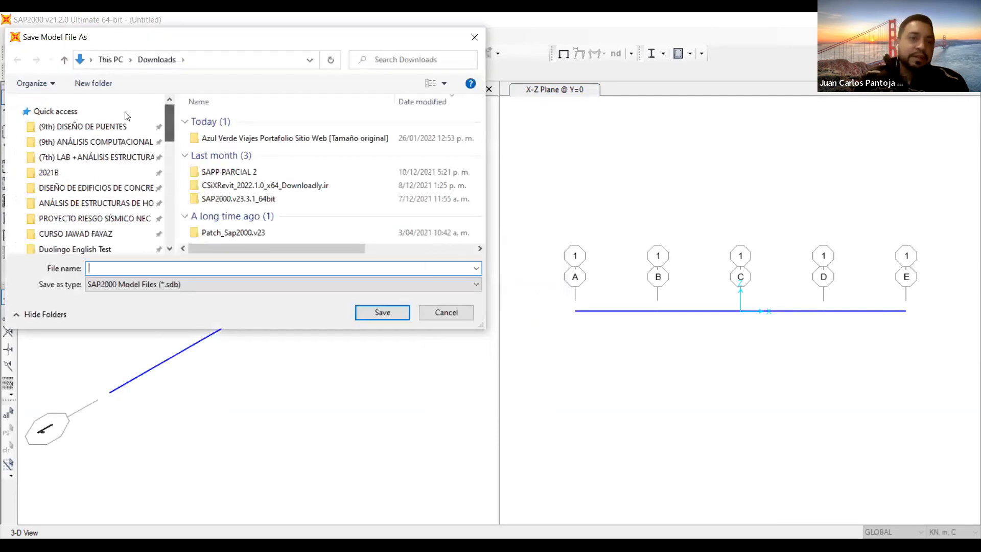
pyautogui.scroll(-3, 126, 159)
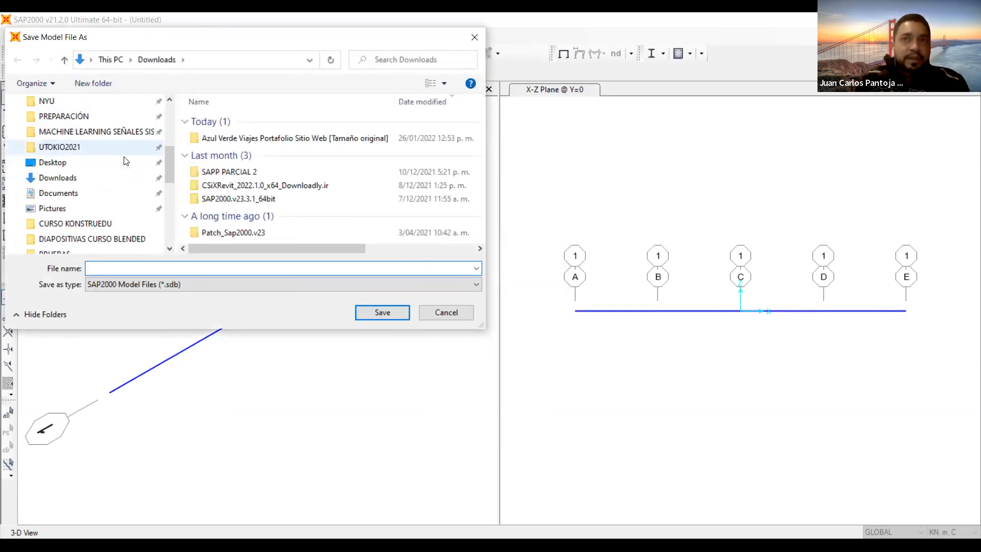
pyautogui.scroll(2, 126, 160)
pyautogui.scroll(2, 106, 133)
pyautogui.scroll(2, 106, 133)
pyautogui.click(122, 142)
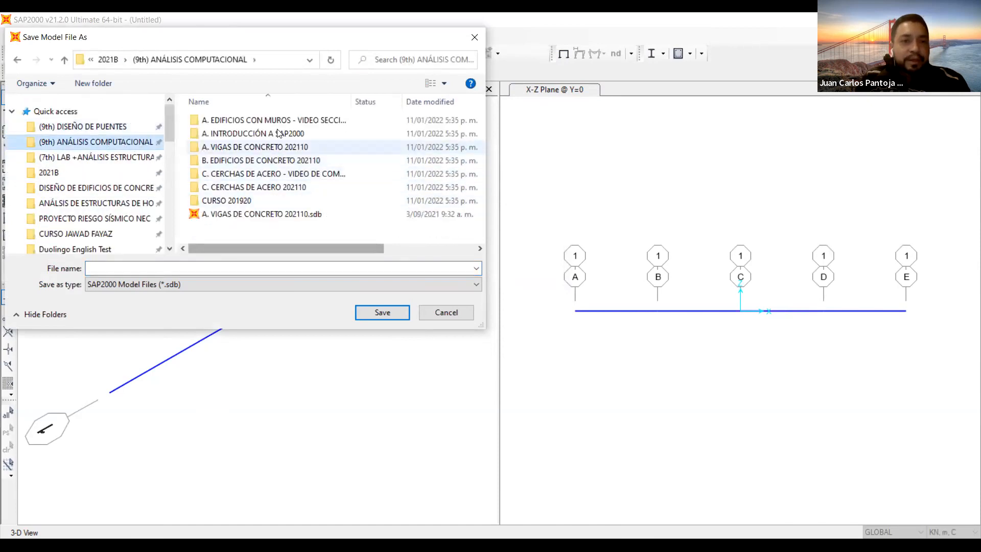
# Step: Create a folder named 202120 VIGUETAS DE CONCRETO, copy its name, and open it as the save location
pyautogui.click(93, 83)
pyautogui.write('202')
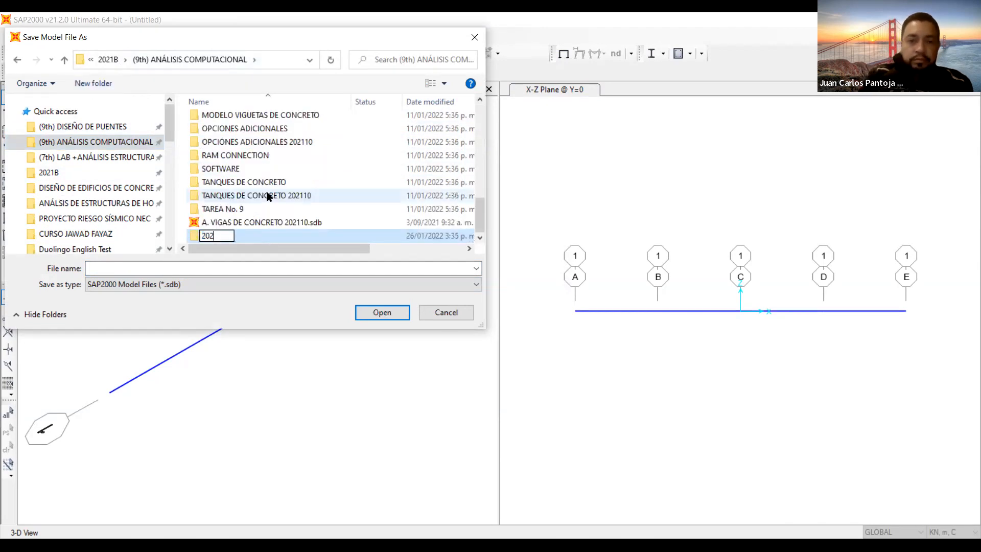
pyautogui.write('120')
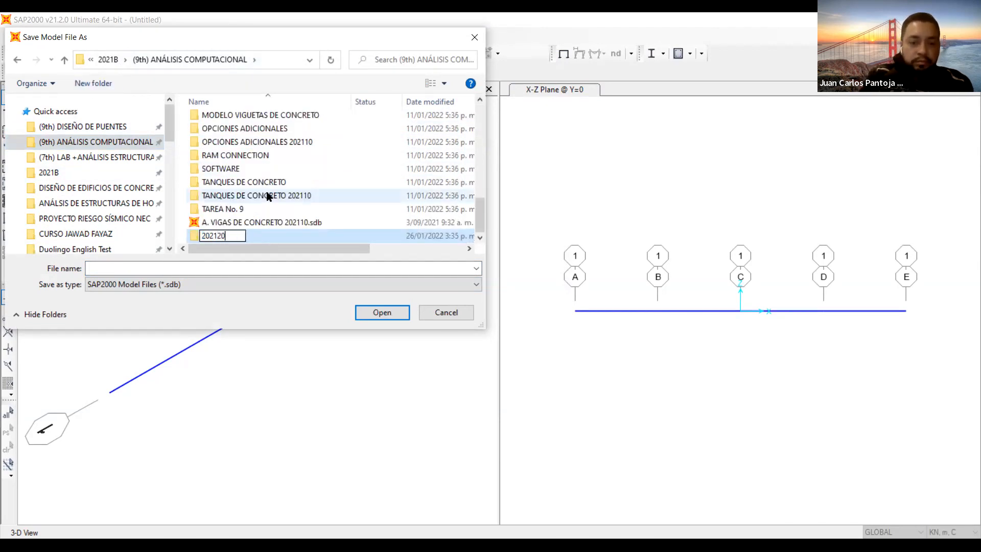
pyautogui.write(' VIGUETAS ')
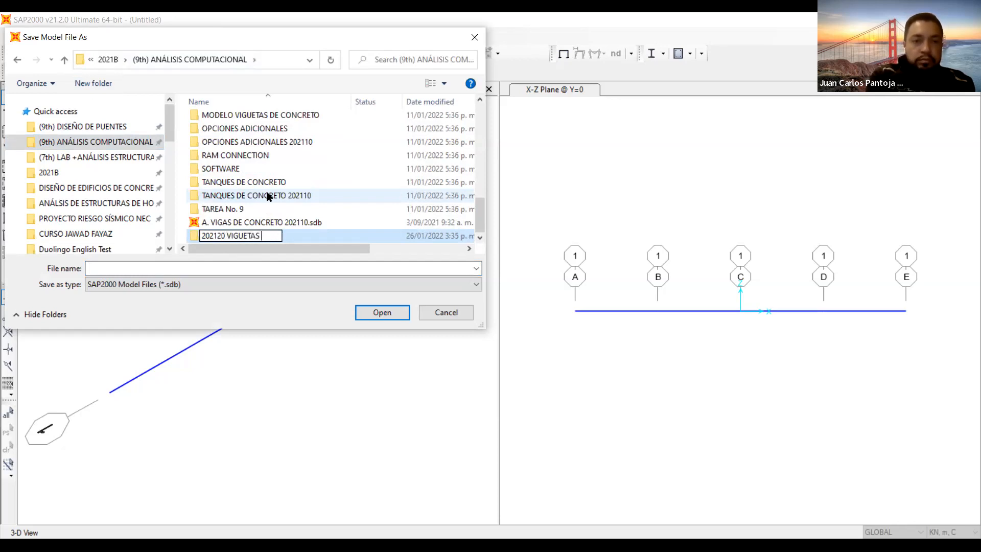
pyautogui.write('DE CONCRETO')
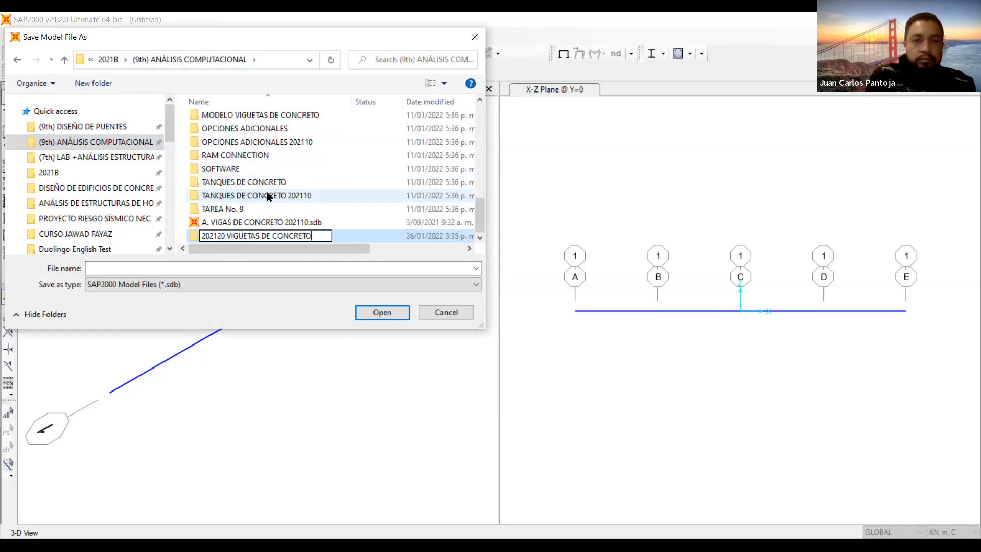
pyautogui.hotkey('shift', 'Left')
pyautogui.hotkey('ctrl', 'a')
pyautogui.hotkey('ctrl', 'c')
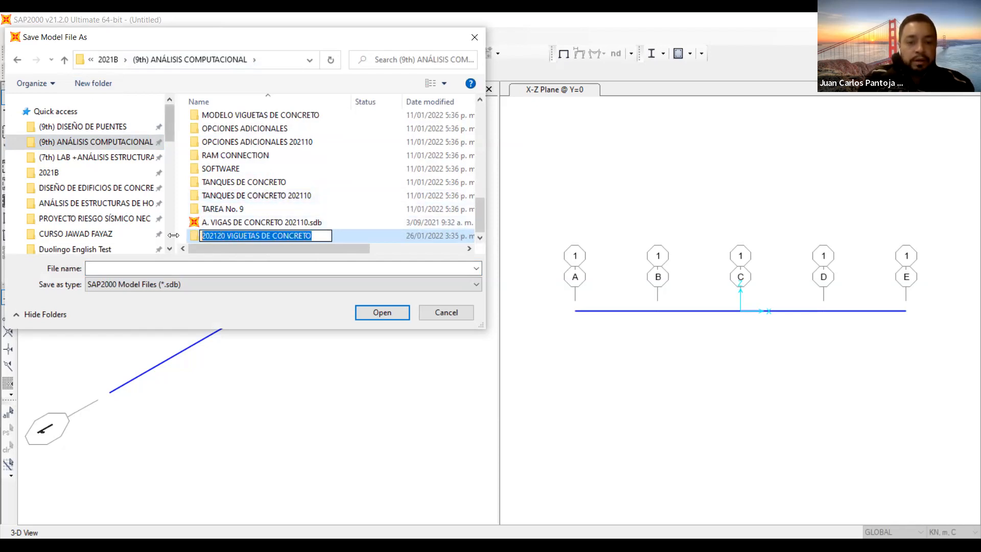
pyautogui.click(384, 313)
# Step: Save the model in the new folder as 202120 VIGUETAS DE CONCRETO
pyautogui.click(286, 269)
pyautogui.hotkey('ctrl', 'v')
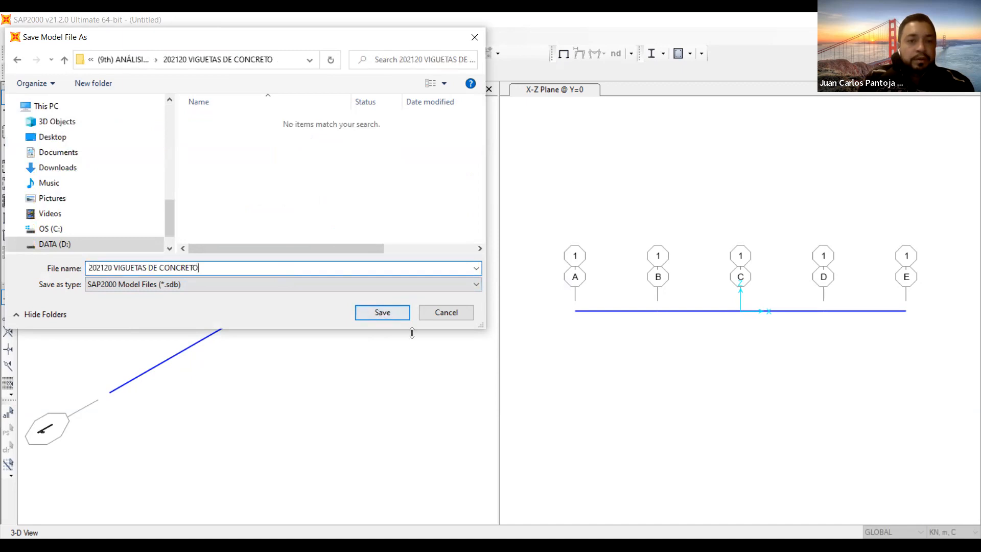
pyautogui.click(394, 318)
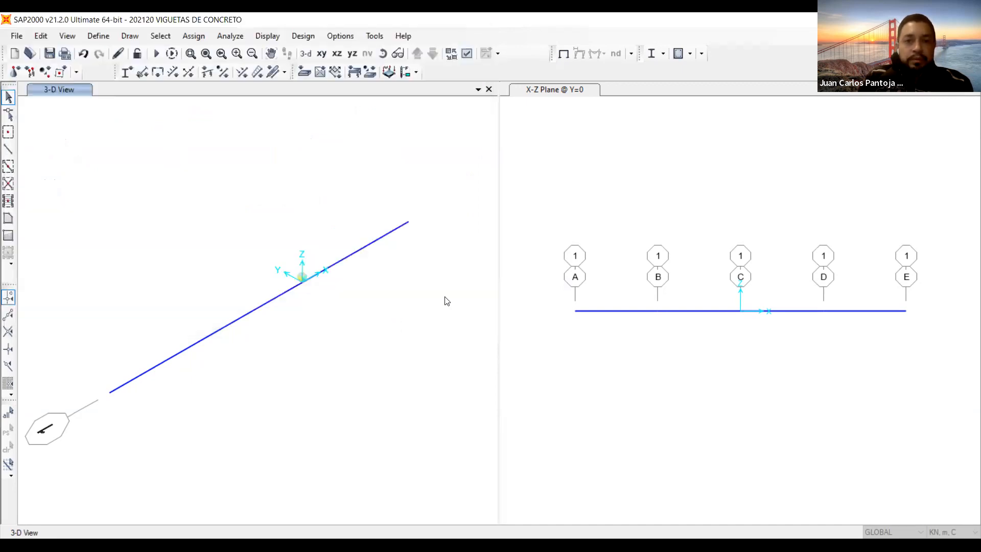
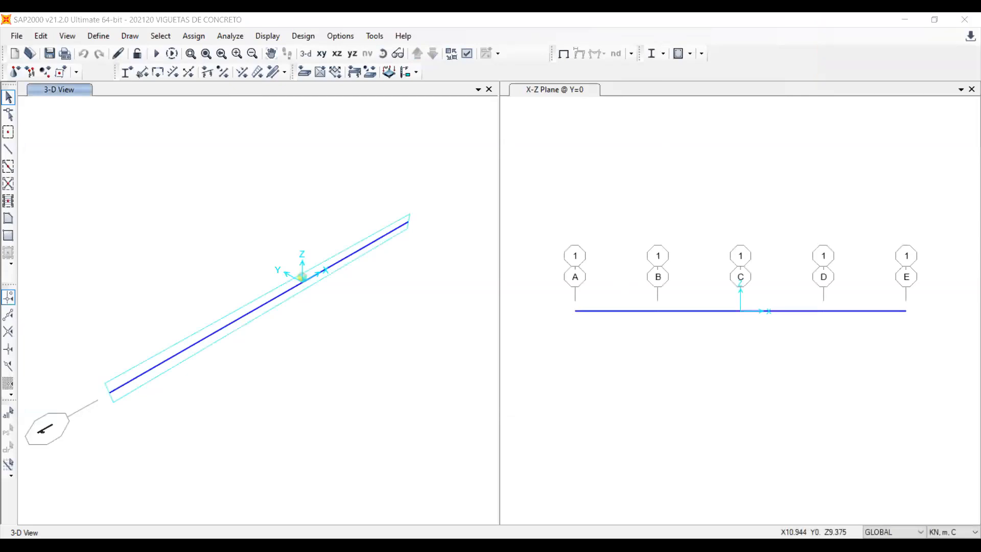
# Step: Show the beam's joints by turning off the Invisible joint option and applying it to all windows
pyautogui.click(455, 190)
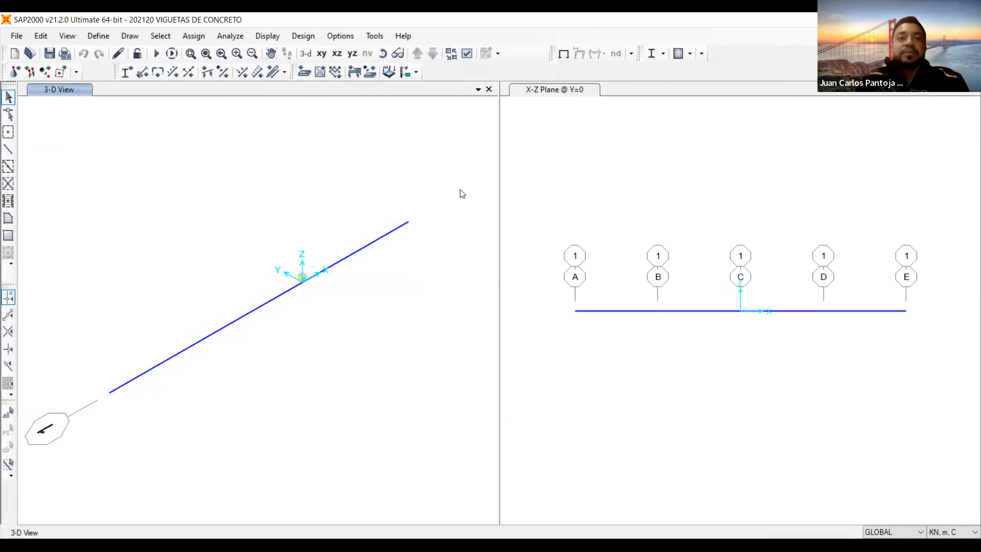
pyautogui.click(467, 53)
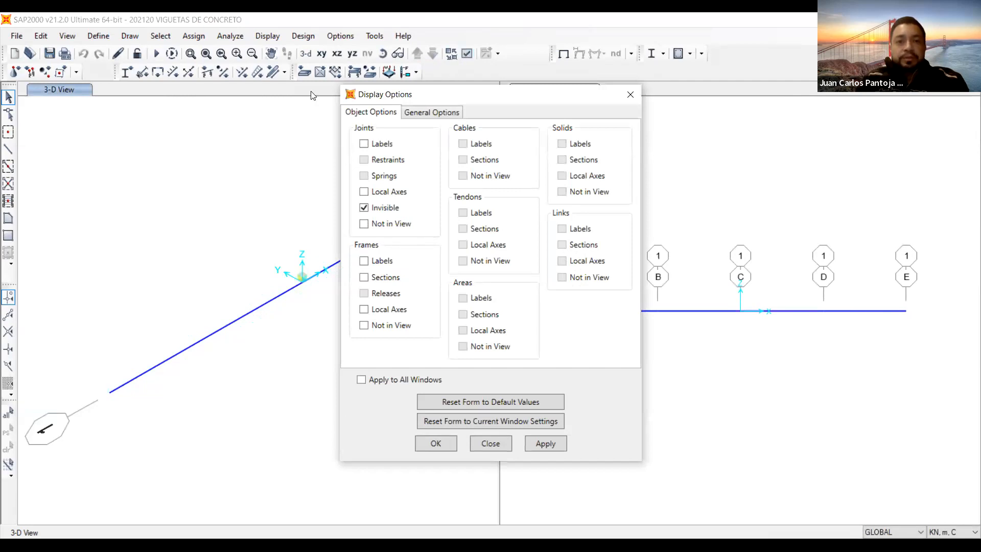
pyautogui.moveTo(414, 95); pyautogui.dragTo(306, 94)
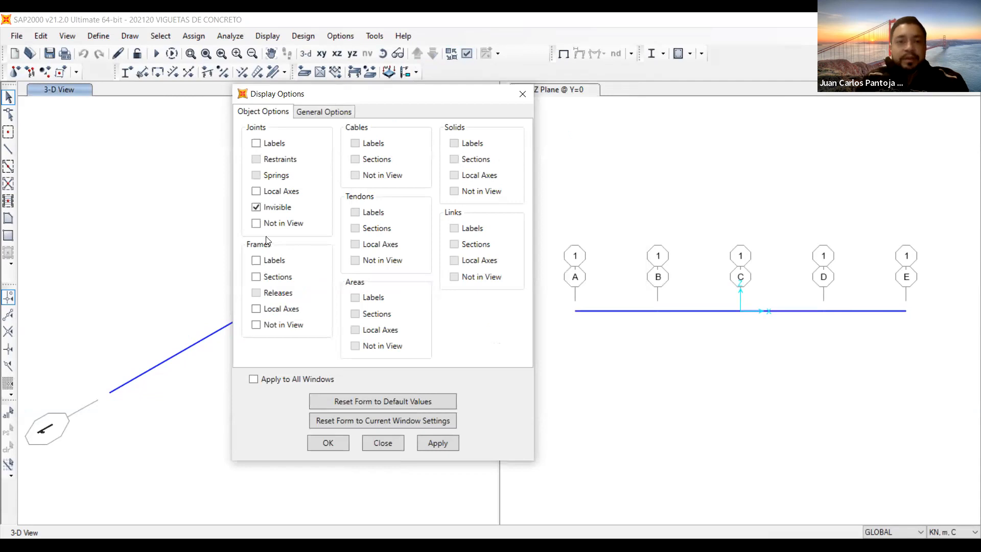
pyautogui.click(257, 208)
pyautogui.click(279, 379)
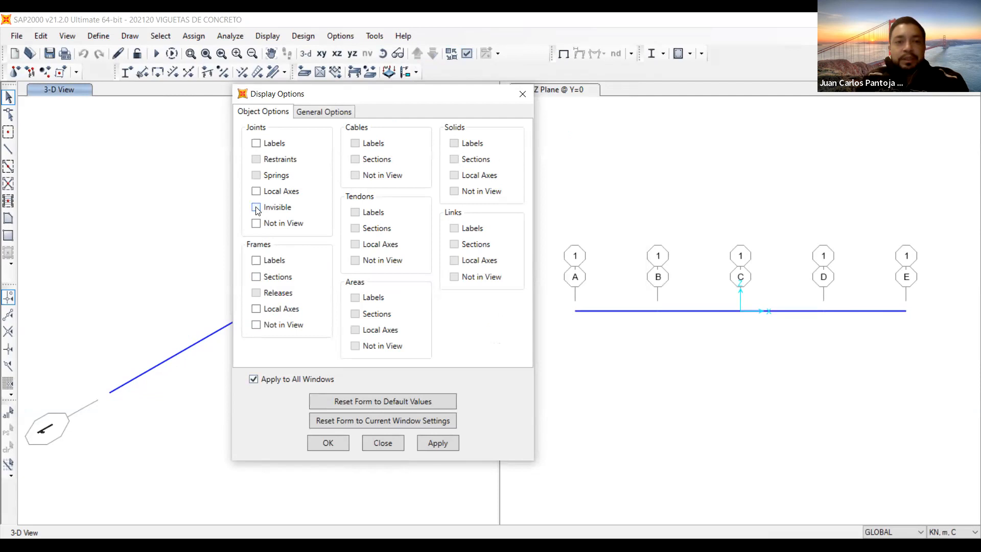
pyautogui.click(438, 441)
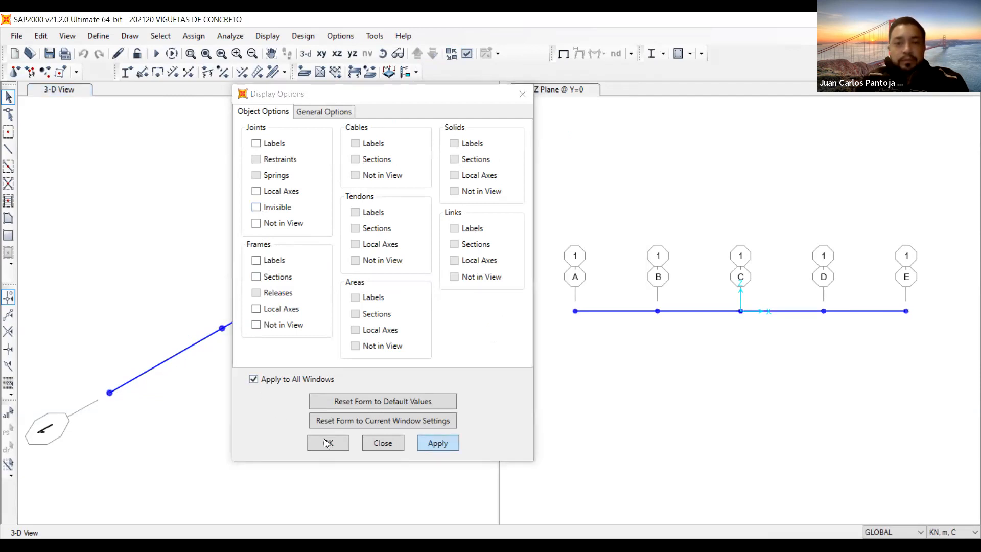
pyautogui.click(325, 441)
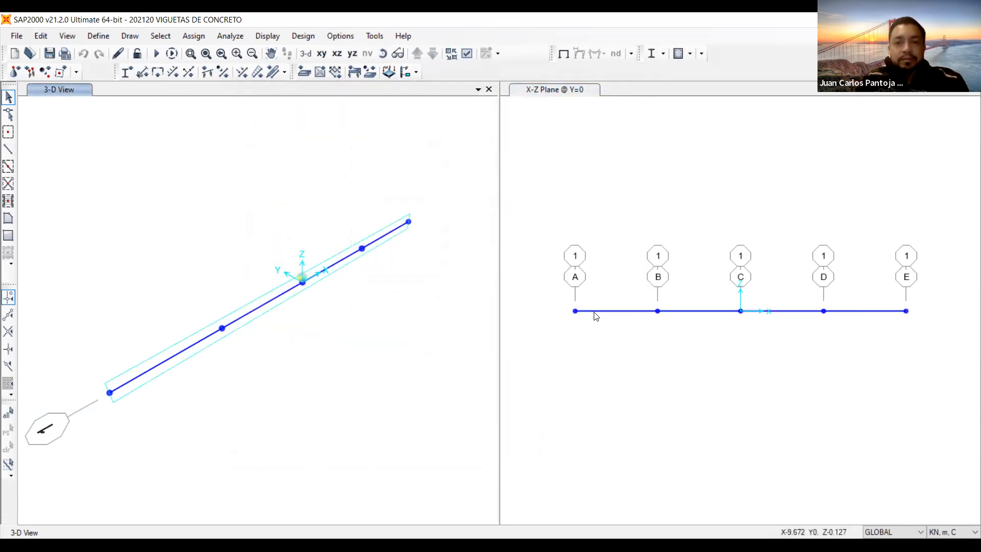
pyautogui.click(577, 296)
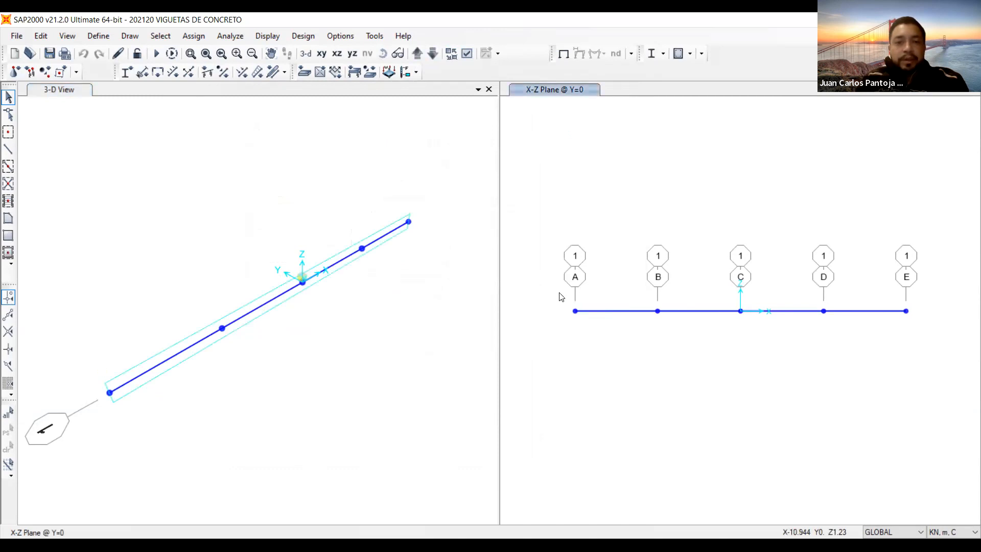
pyautogui.rightClick(347, 179)
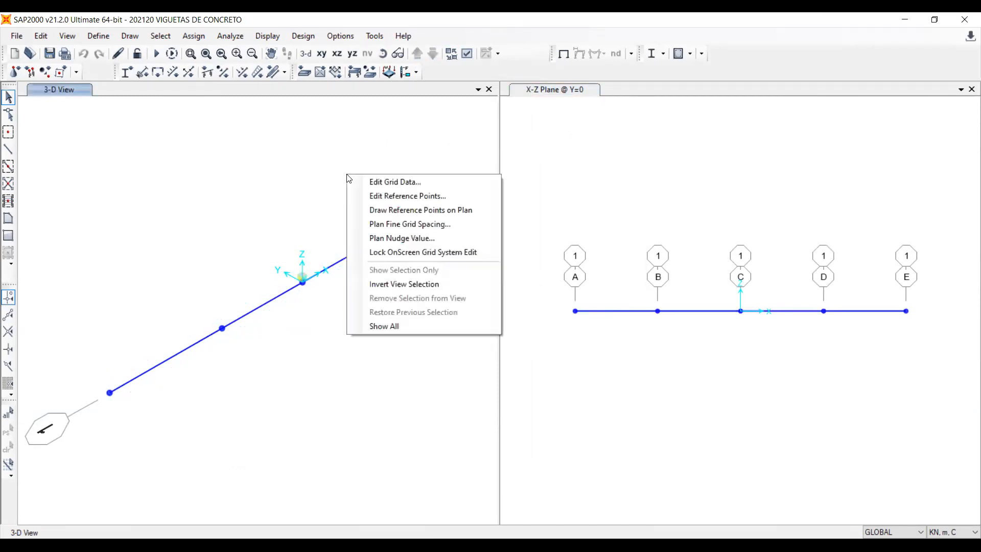
pyautogui.click(308, 179)
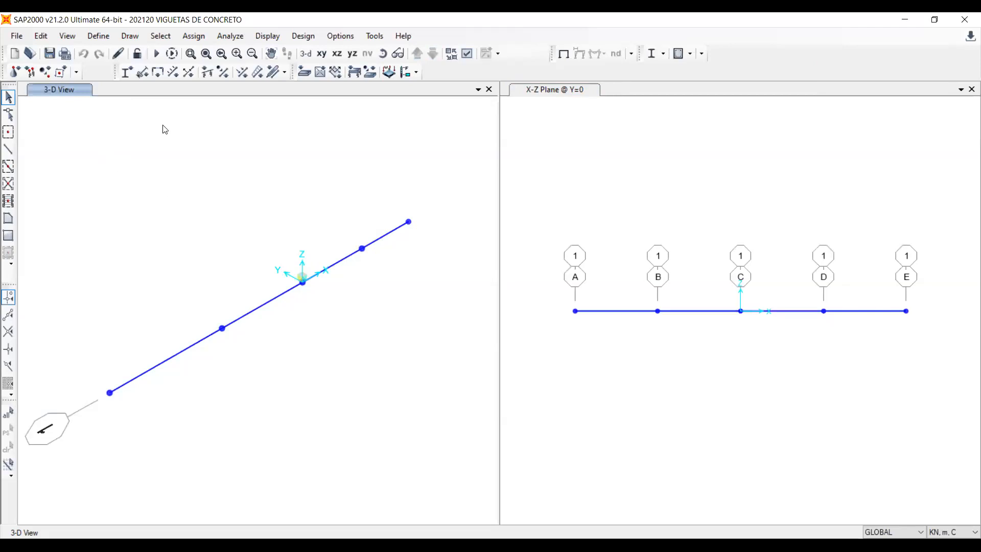
pyautogui.click(467, 54)
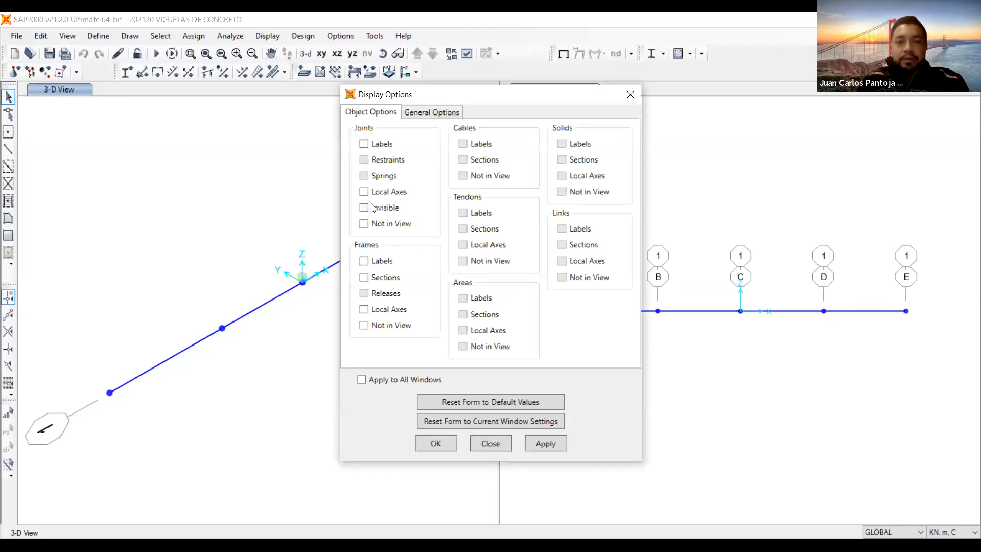
pyautogui.click(361, 379)
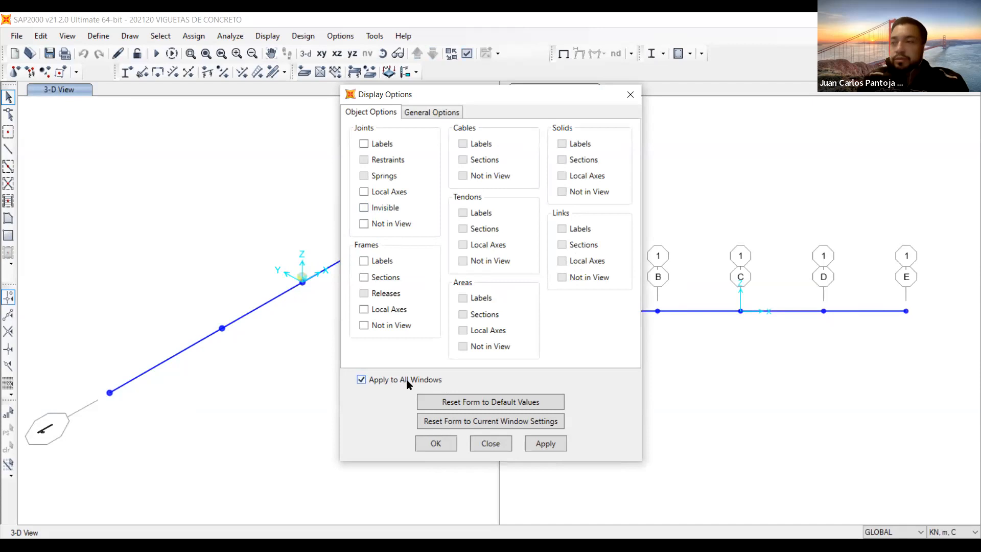
pyautogui.click(502, 444)
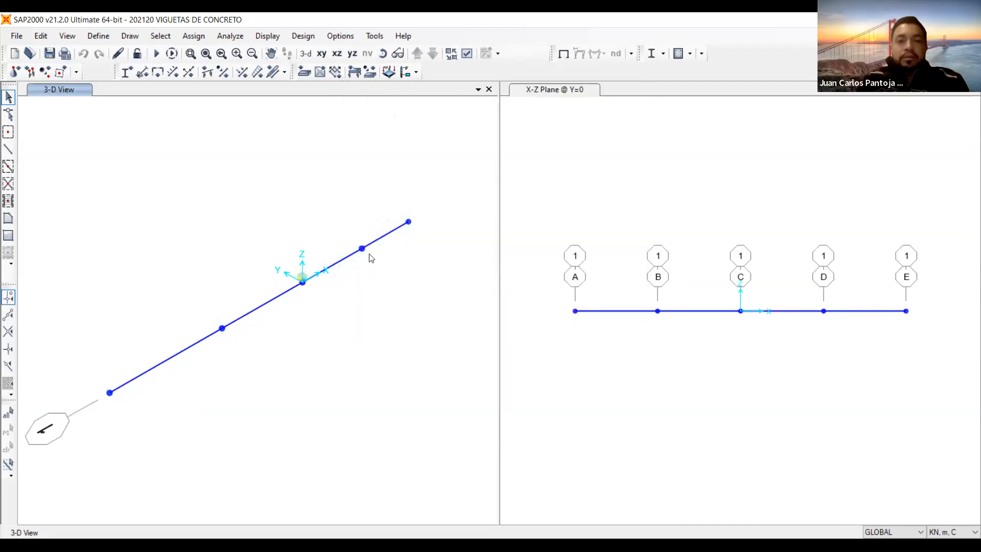
pyautogui.rightClick(299, 151)
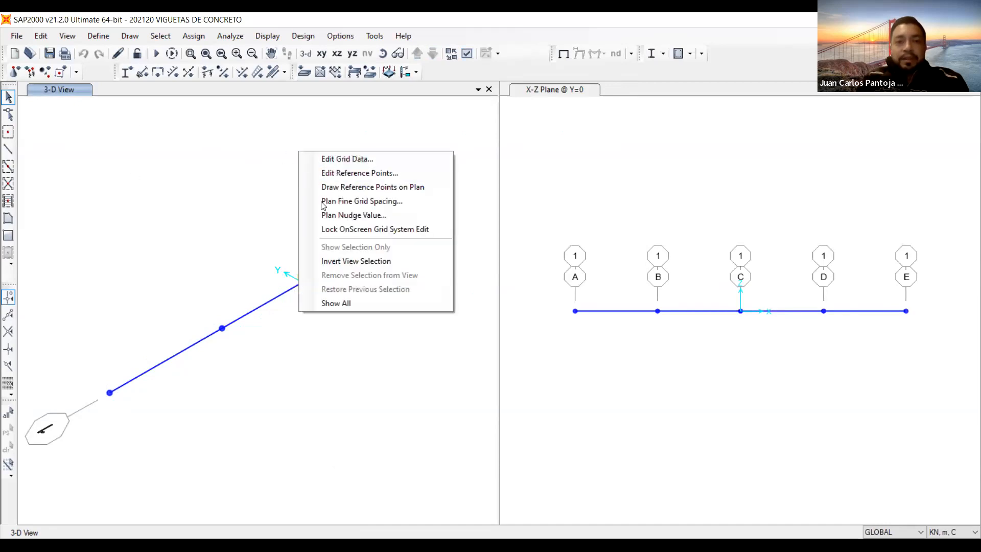
pyautogui.click(384, 159)
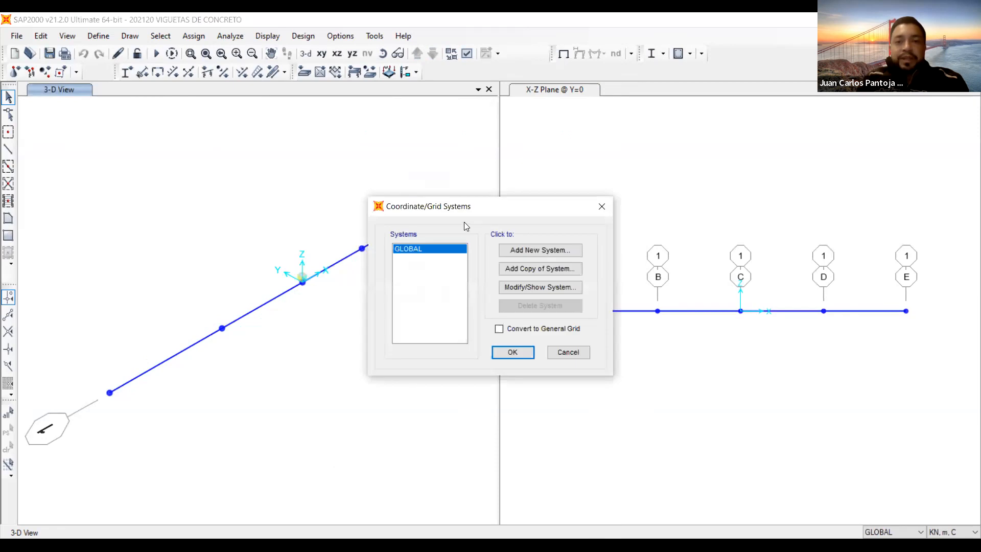
pyautogui.click(519, 289)
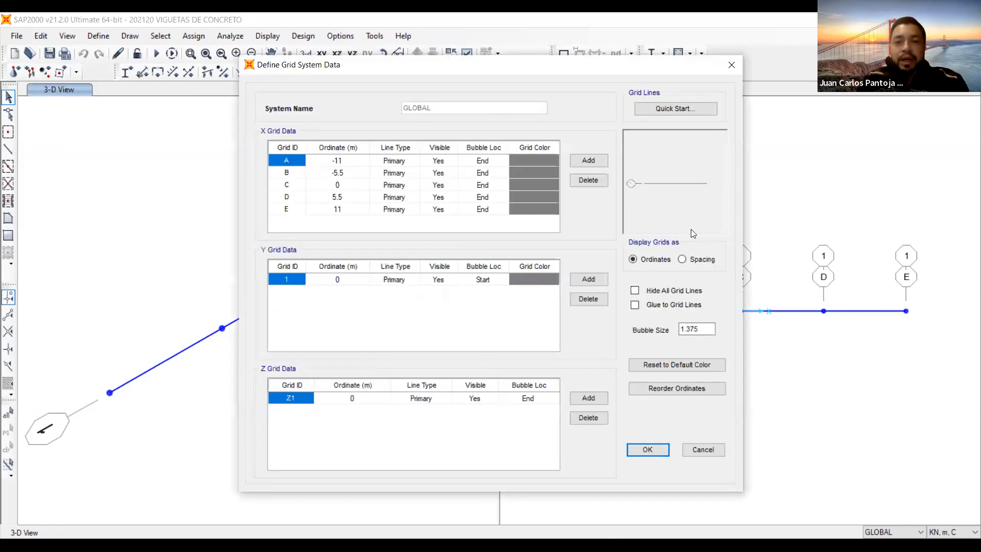
pyautogui.click(684, 259)
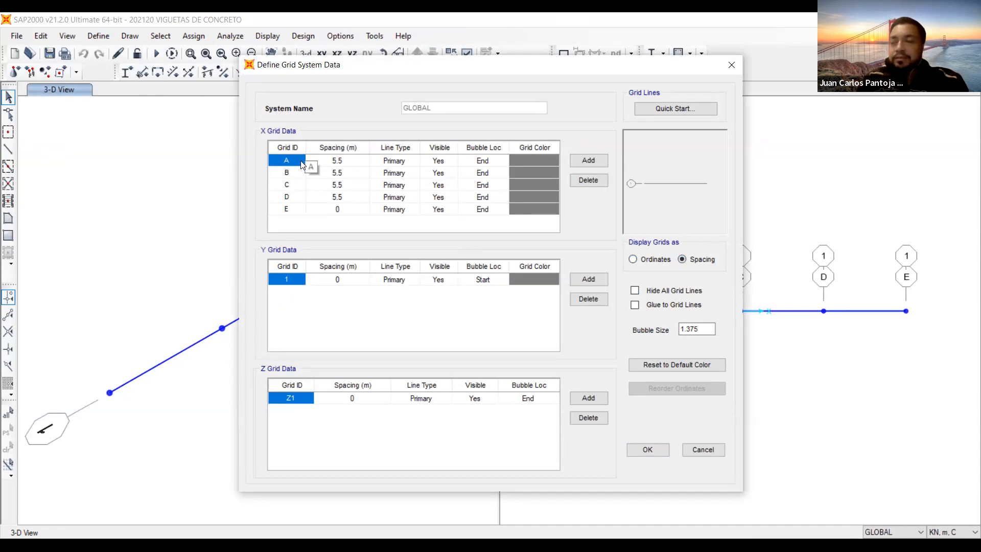
pyautogui.click(347, 162)
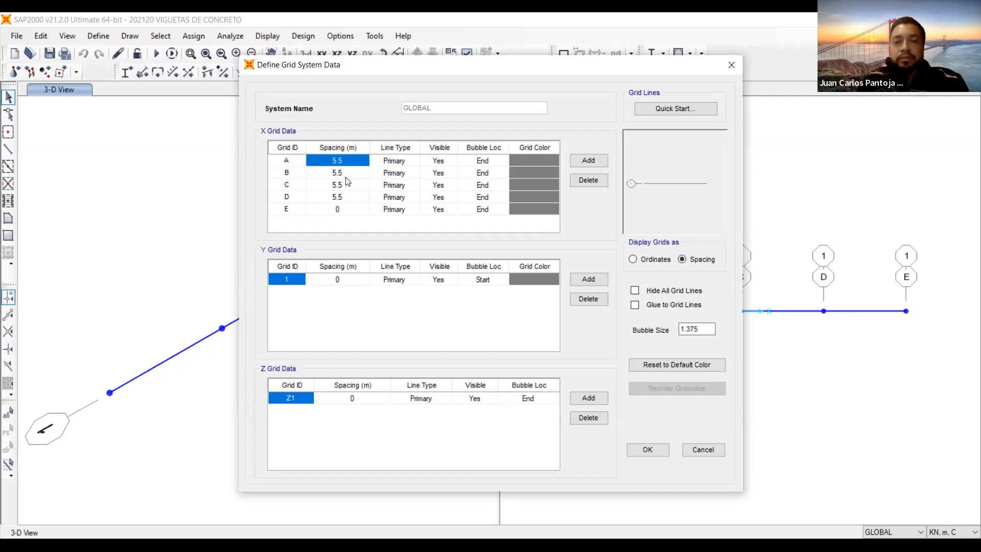
pyautogui.click(347, 178)
pyautogui.write('6.25')
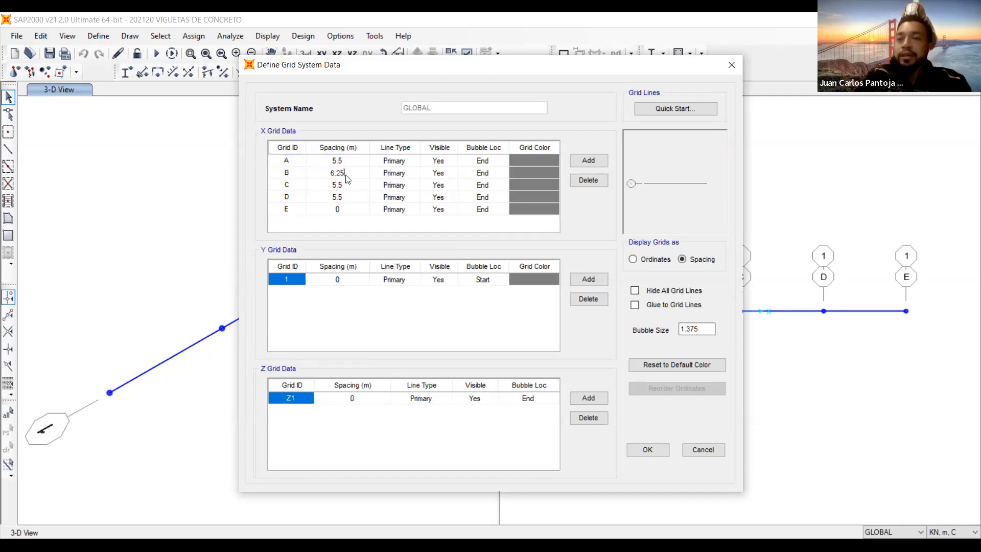
pyautogui.press('Return')
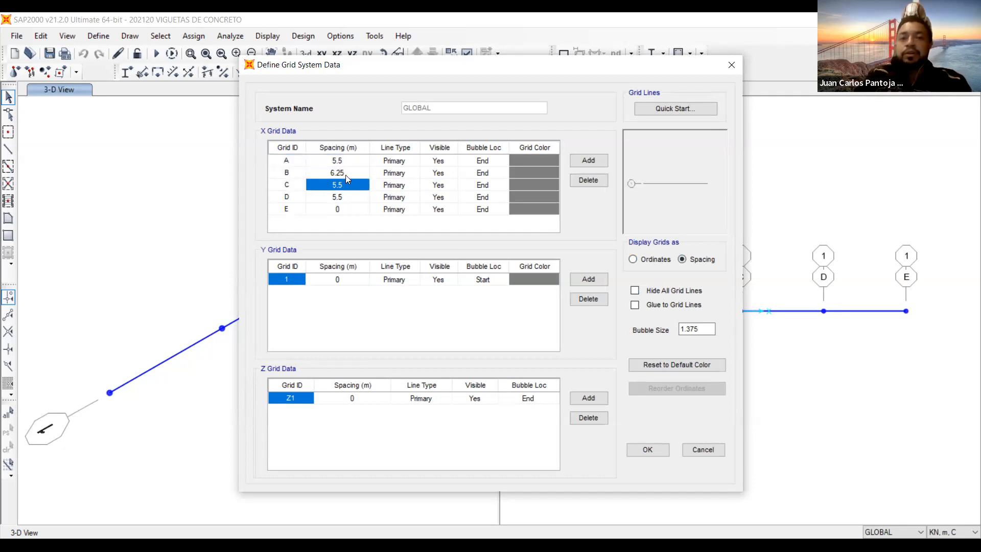
pyautogui.write('6.25')
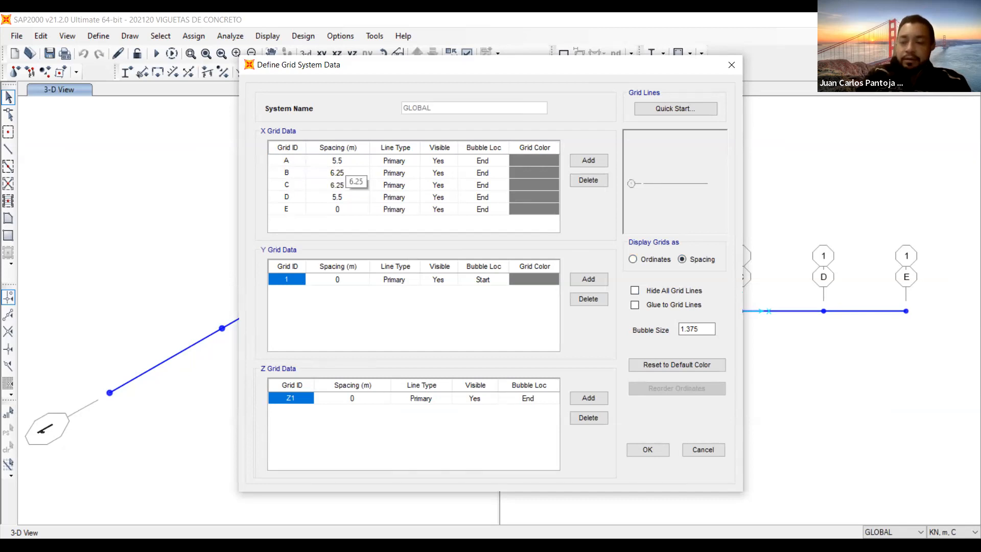
pyautogui.press('Return')
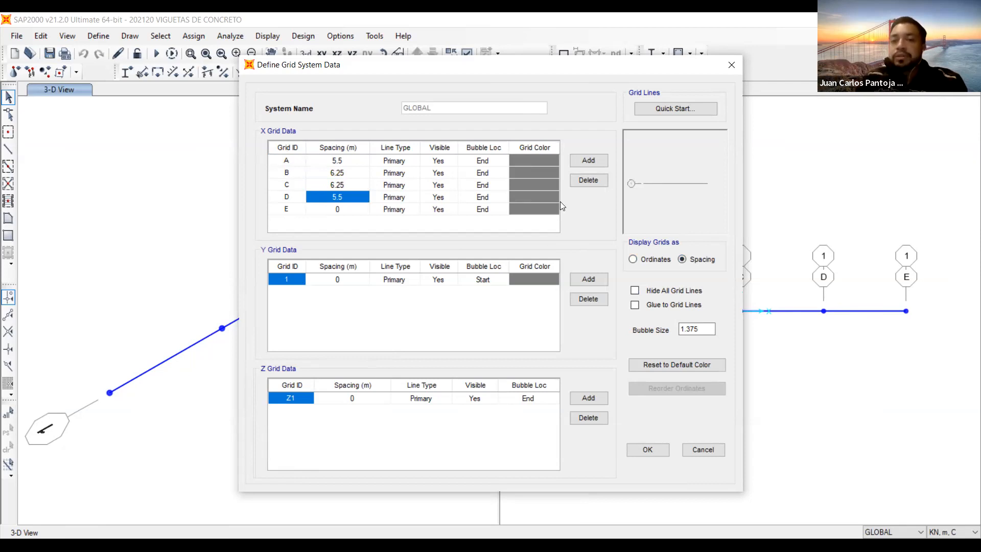
pyautogui.click(705, 450)
# Step: Edit the GLOBAL grid by spacing, turn on Glue to Grid Lines, and set the X spacings of grids B and C to 6.25 m
pyautogui.rightClick(303, 143)
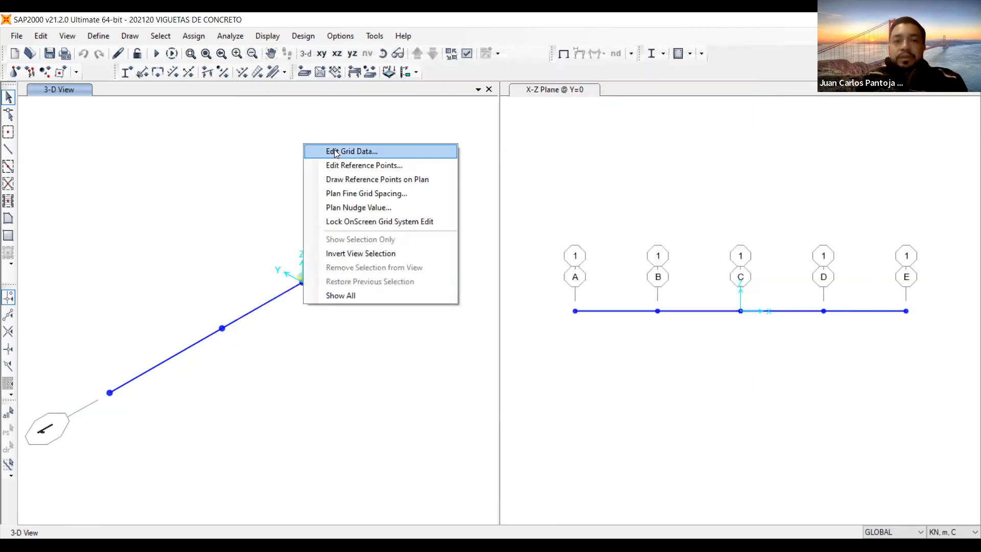
pyautogui.click(335, 150)
pyautogui.click(541, 289)
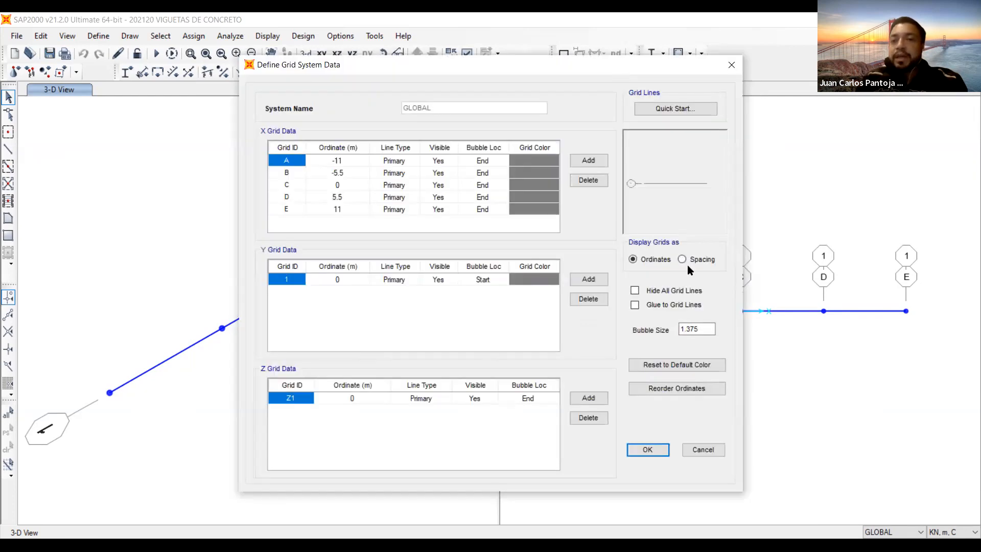
pyautogui.click(685, 261)
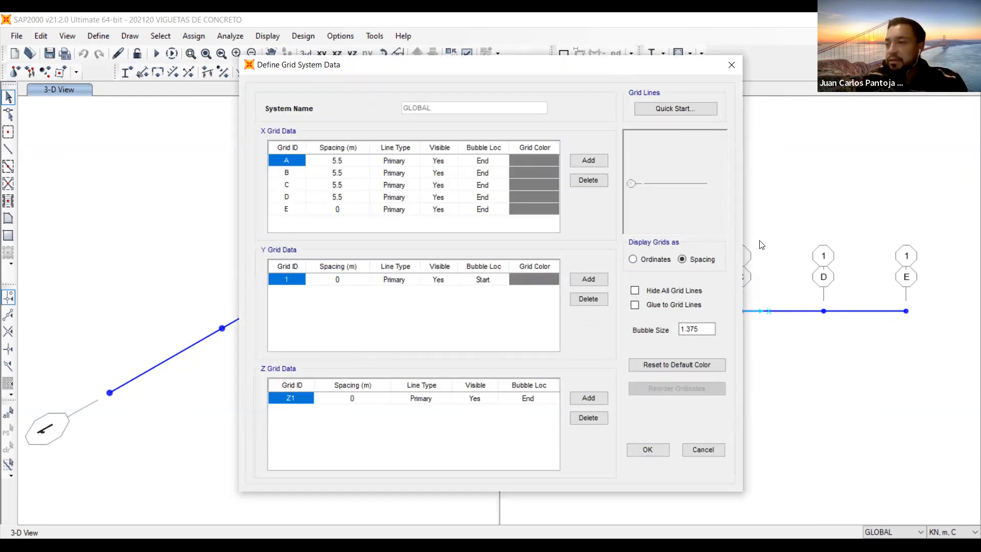
pyautogui.click(642, 310)
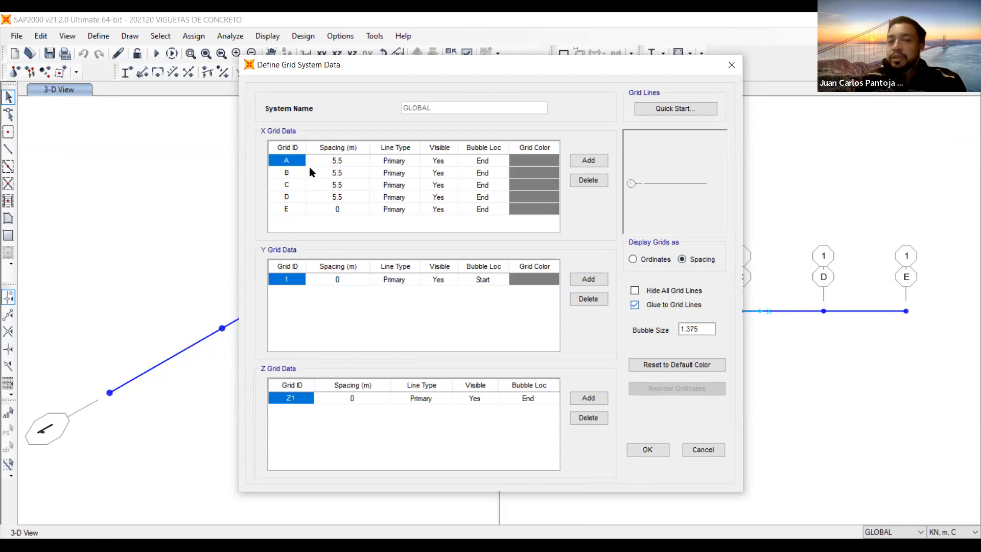
pyautogui.click(343, 174)
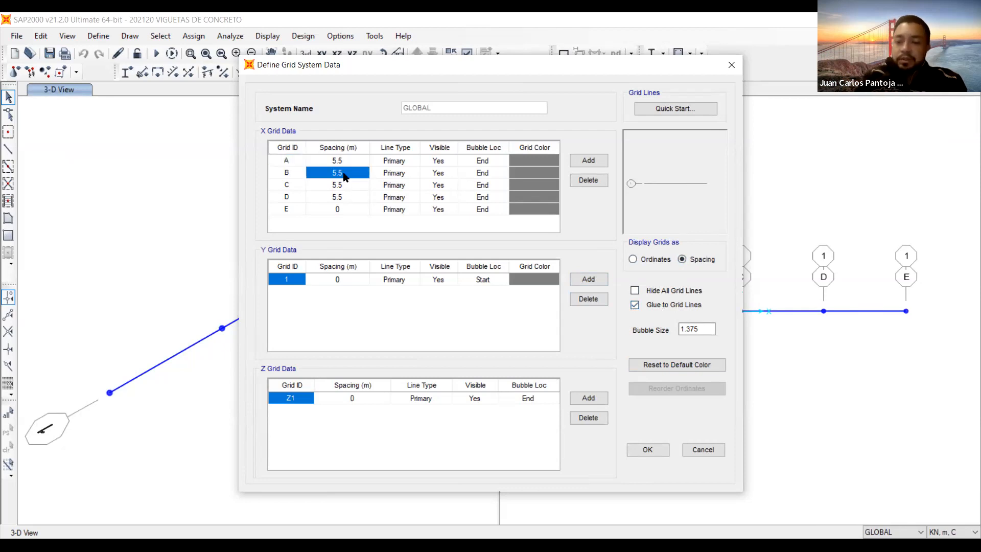
pyautogui.write('6.25')
pyautogui.press('Return')
pyautogui.write('6.25')
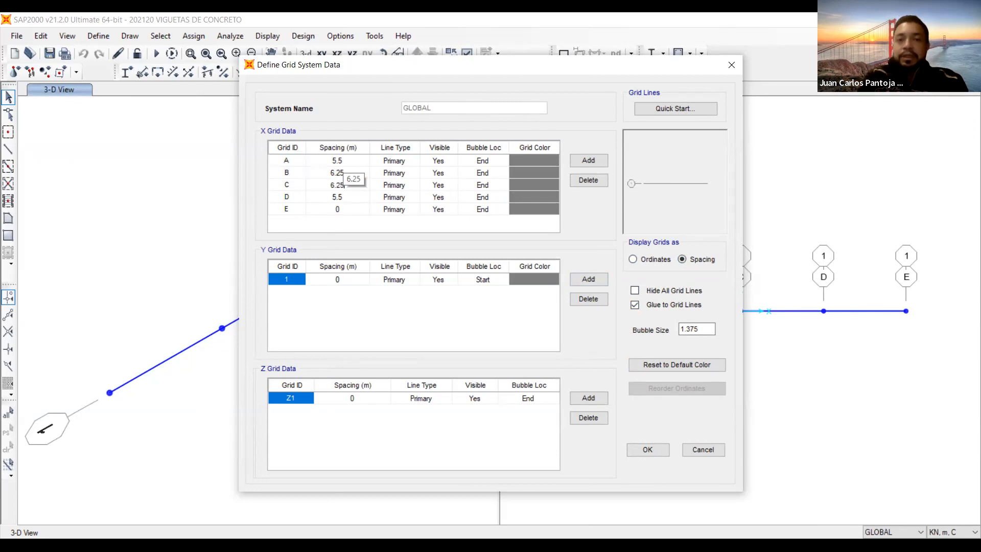
pyautogui.press('Return')
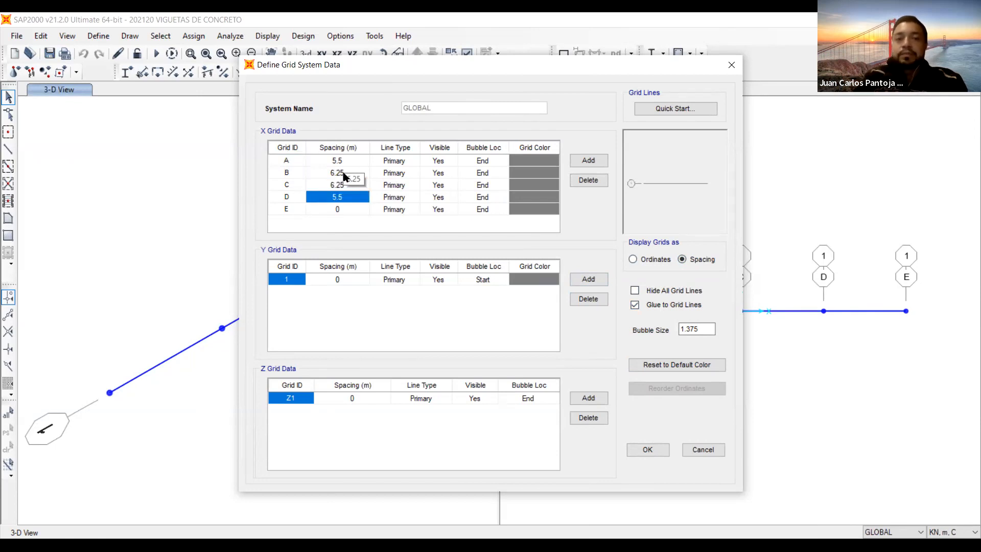
pyautogui.click(662, 453)
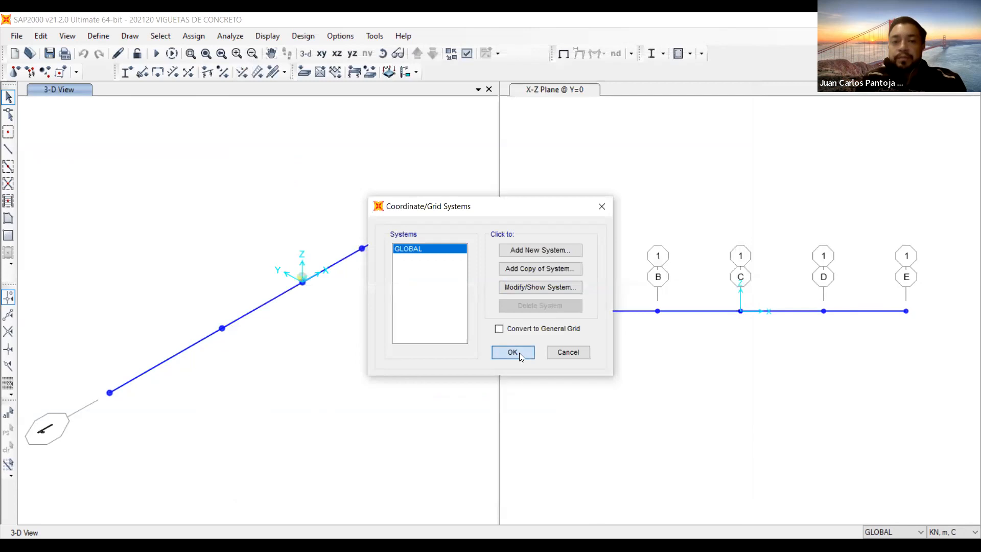
pyautogui.click(513, 352)
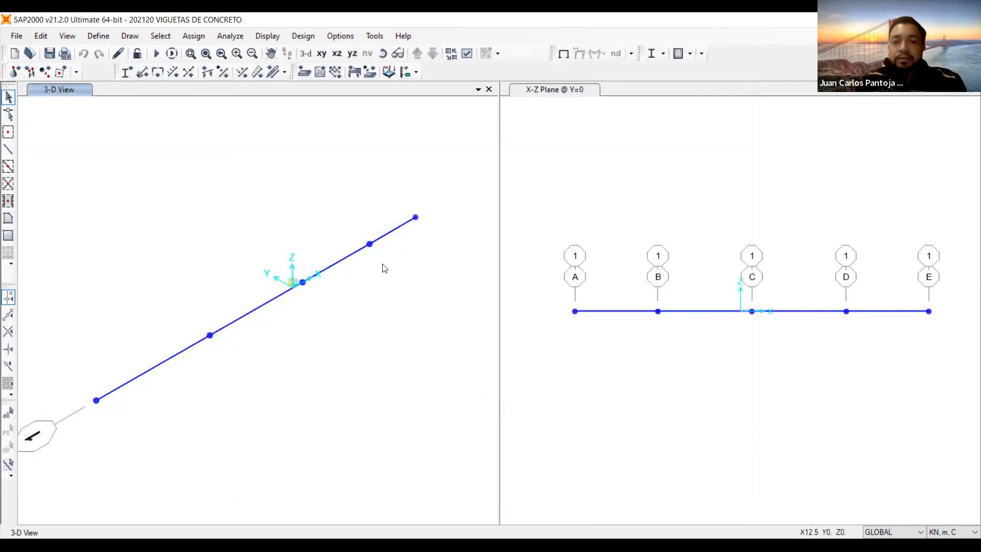
# Step: Check the length of the beam span between grids B and C in its line information
pyautogui.click(722, 312)
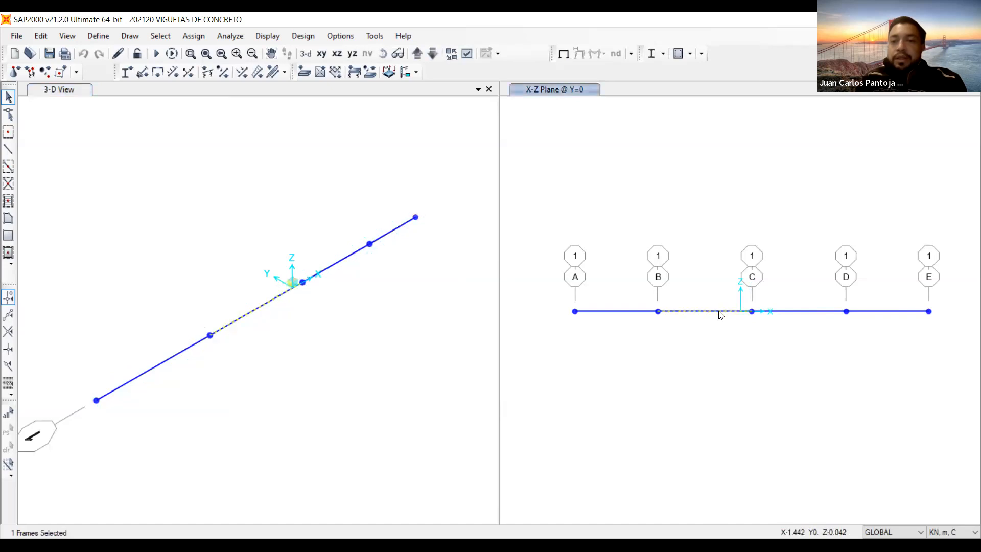
pyautogui.rightClick(720, 312)
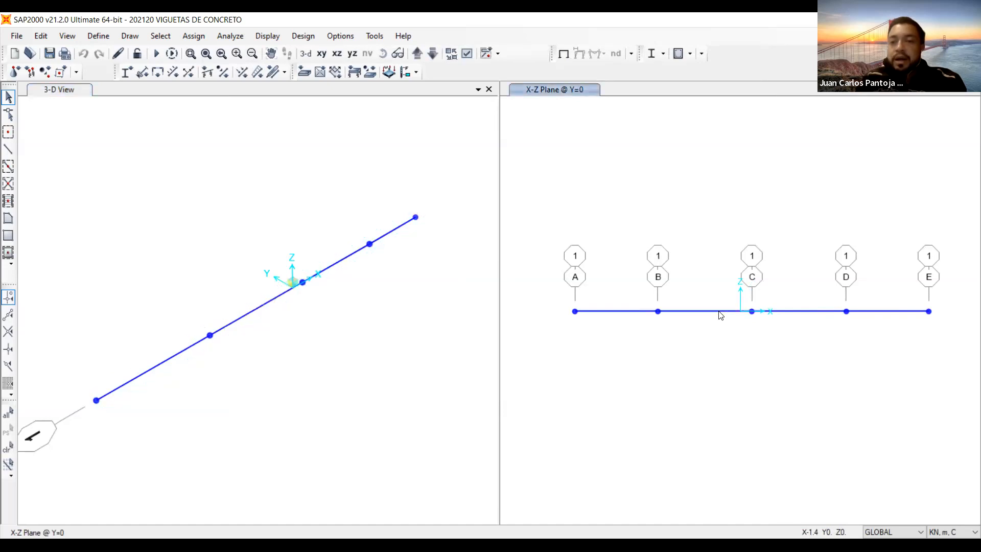
pyautogui.click(342, 146)
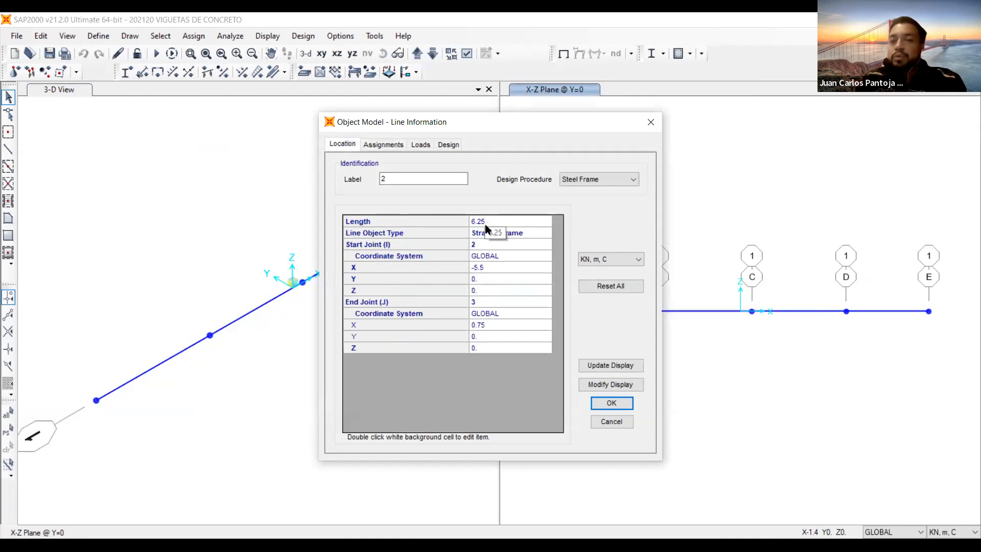
pyautogui.click(615, 422)
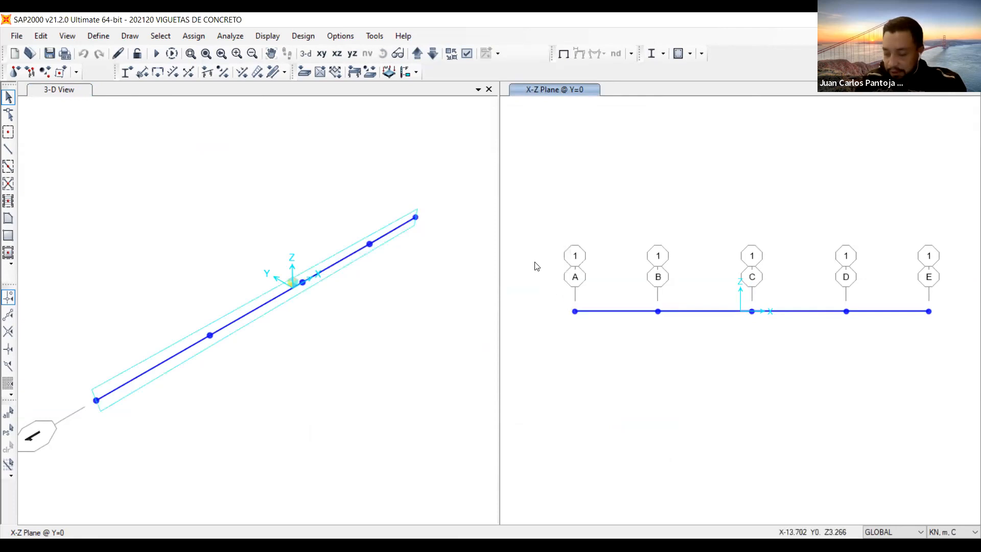
# Step: Assign pinned restraints (Translation 1, 2 and 3) to all the joints along the beam
pyautogui.moveTo(535, 263); pyautogui.dragTo(959, 336)
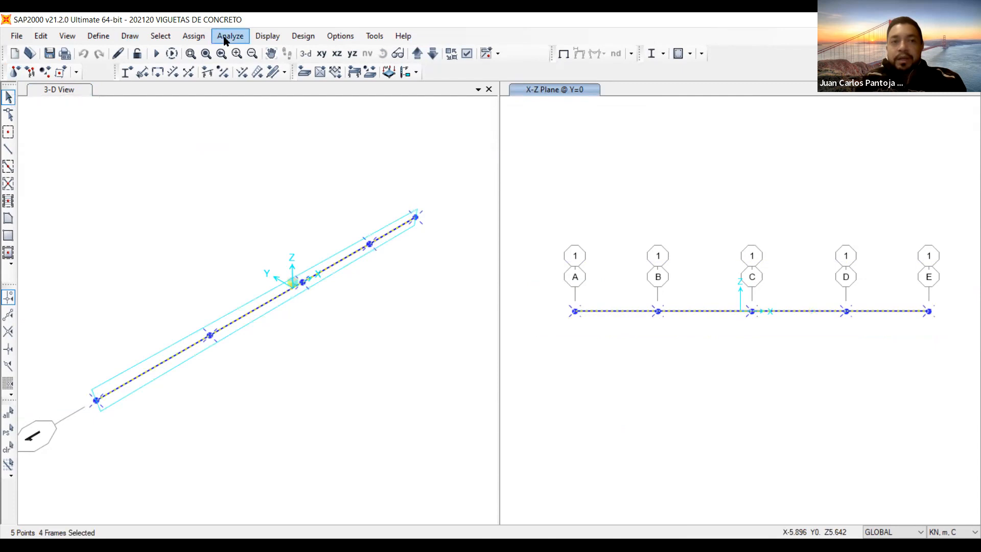
pyautogui.click(189, 36)
pyautogui.moveTo(206, 52)
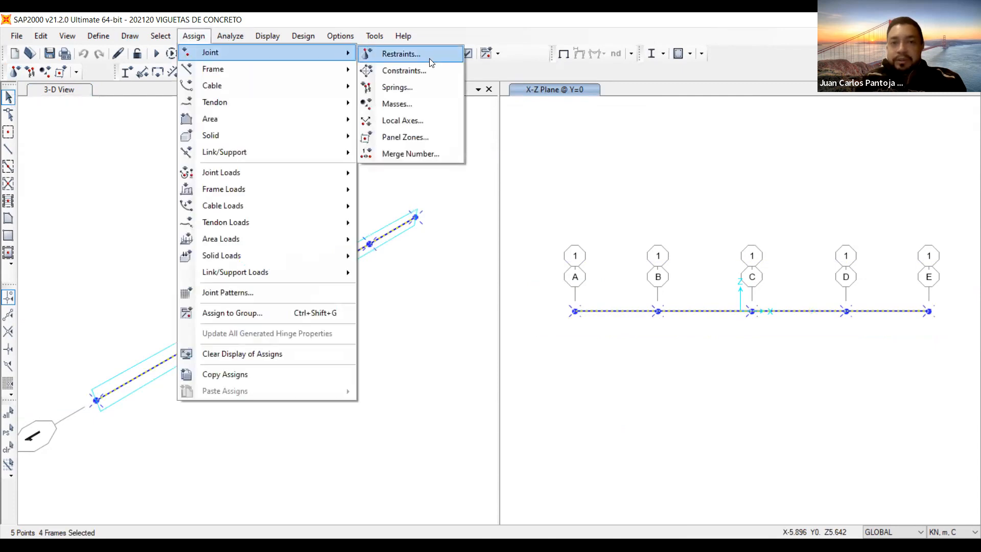
pyautogui.click(429, 59)
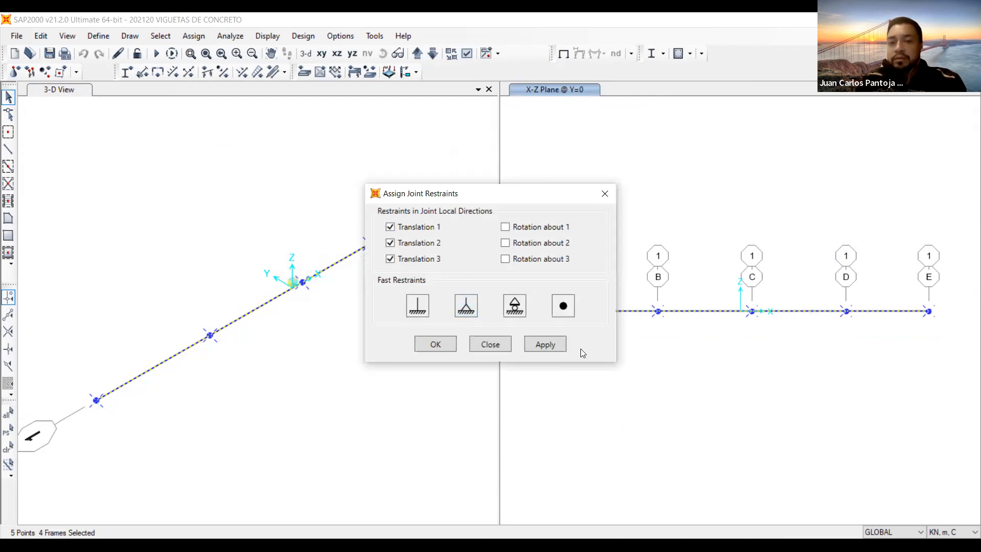
pyautogui.click(562, 348)
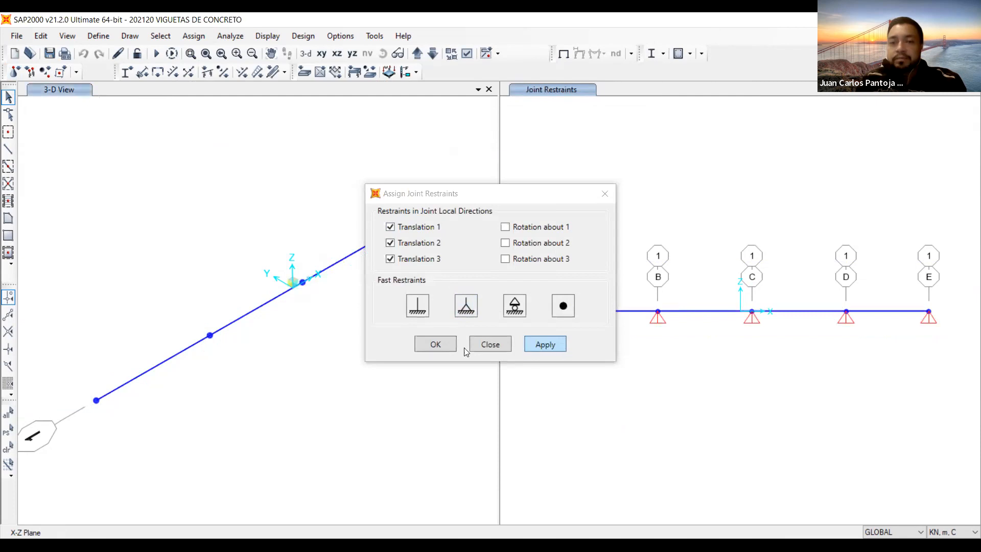
pyautogui.click(443, 345)
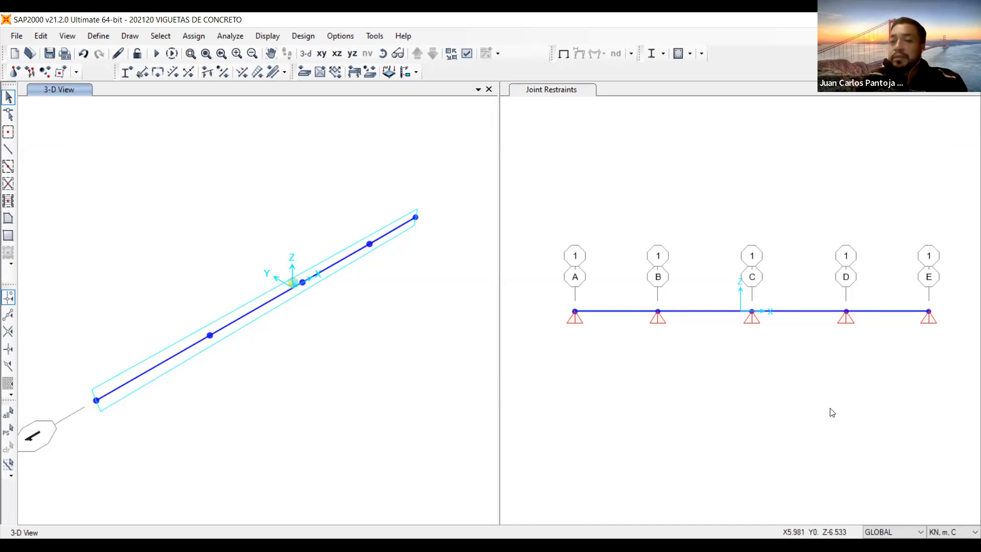
# Step: Add a United States concrete material with the Customary standard and grade f'c 3000 psi
pyautogui.click(94, 37)
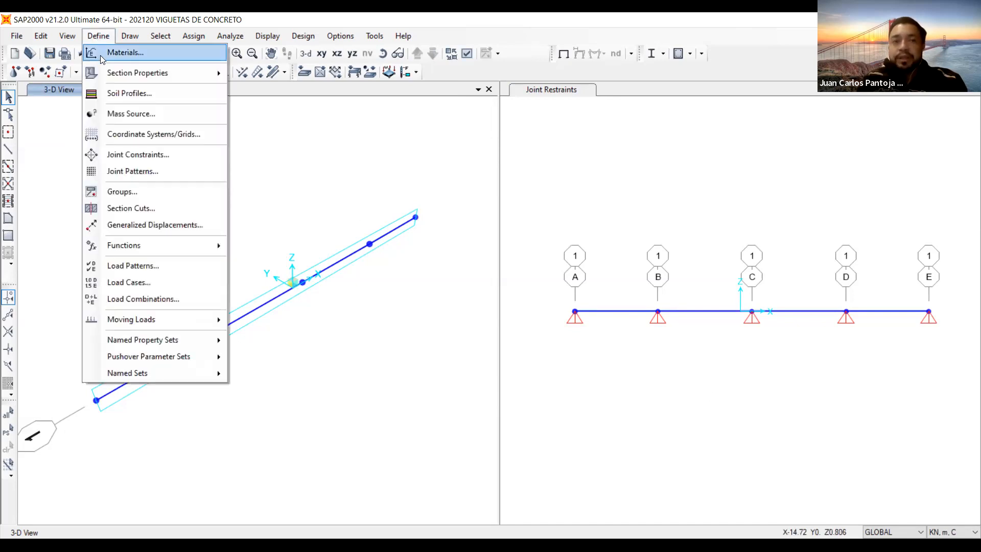
pyautogui.click(102, 56)
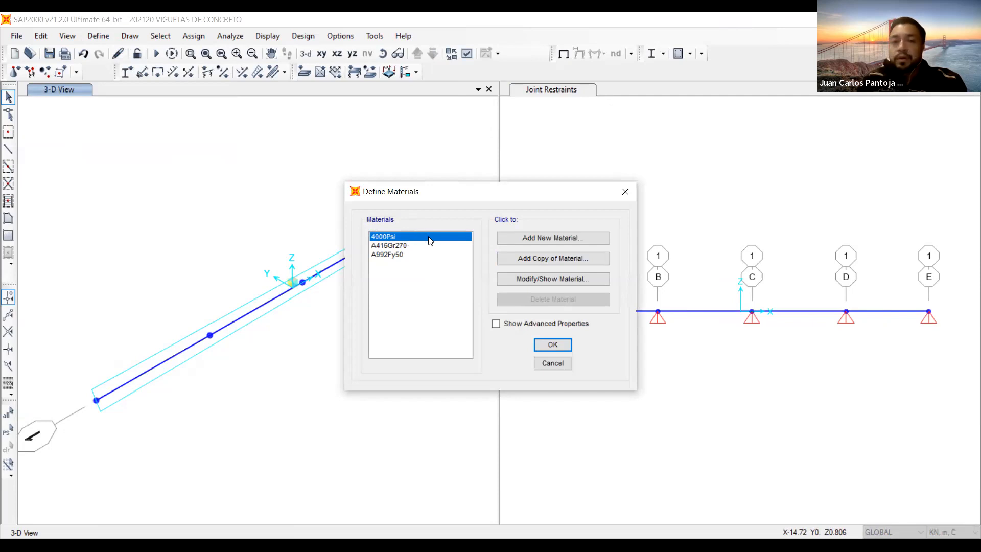
pyautogui.click(565, 237)
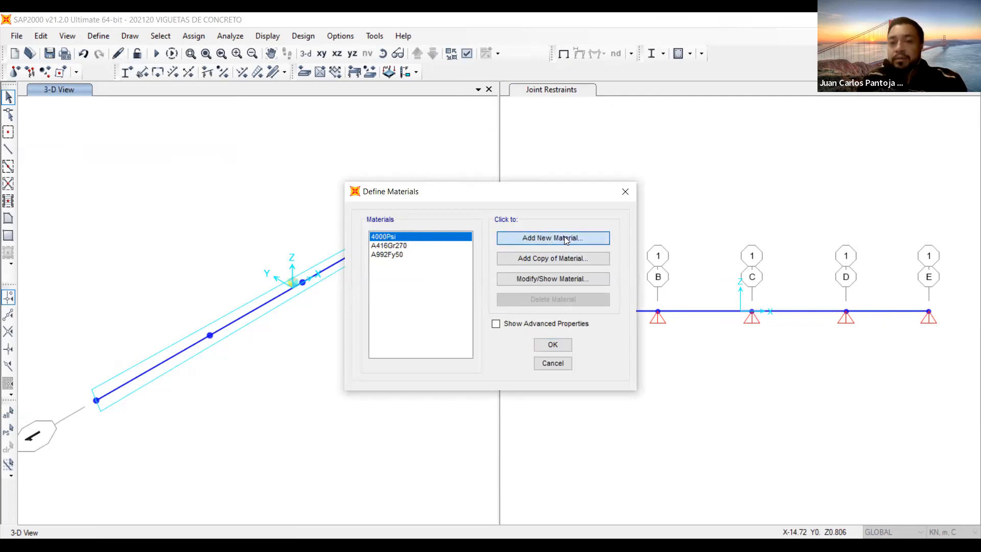
pyautogui.click(456, 276)
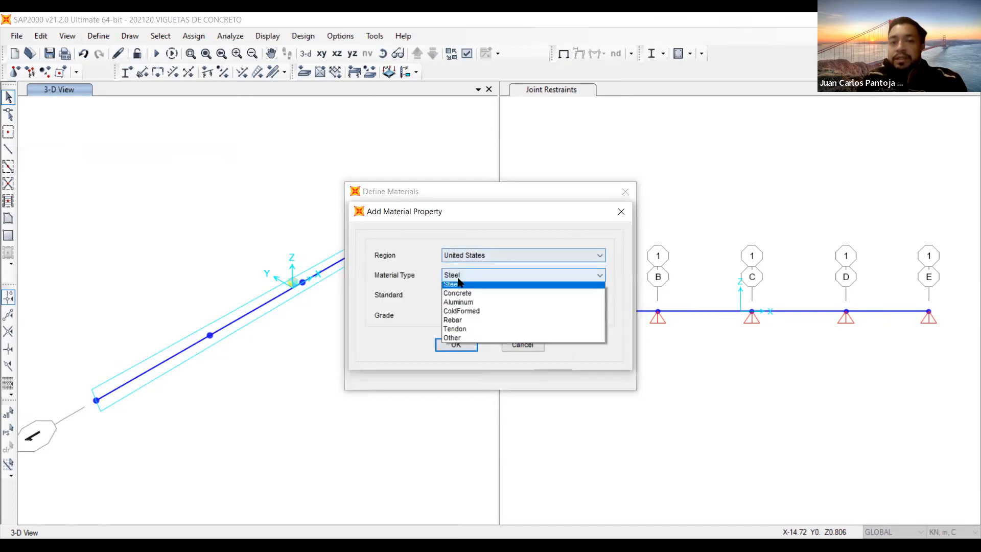
pyautogui.click(464, 298)
pyautogui.click(494, 314)
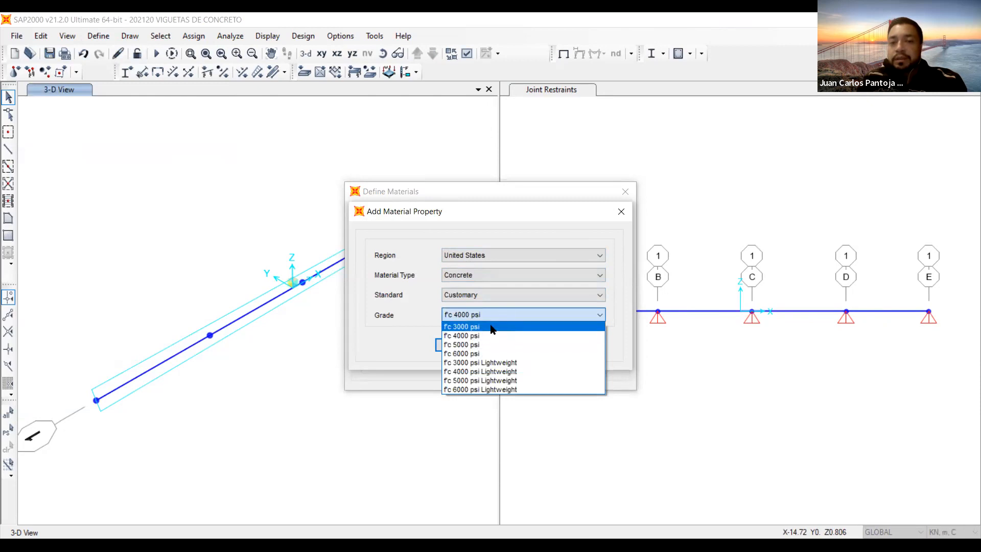
pyautogui.click(490, 327)
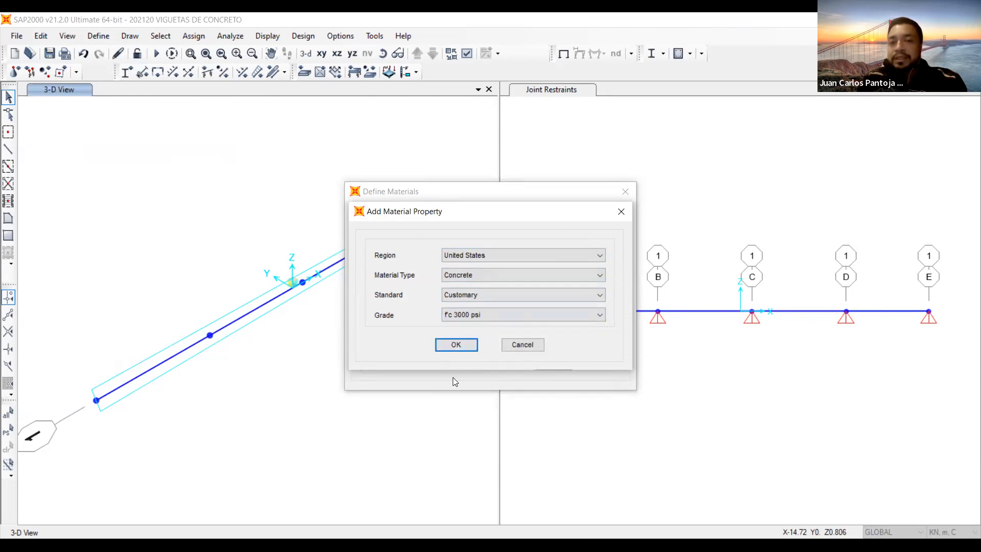
pyautogui.click(465, 344)
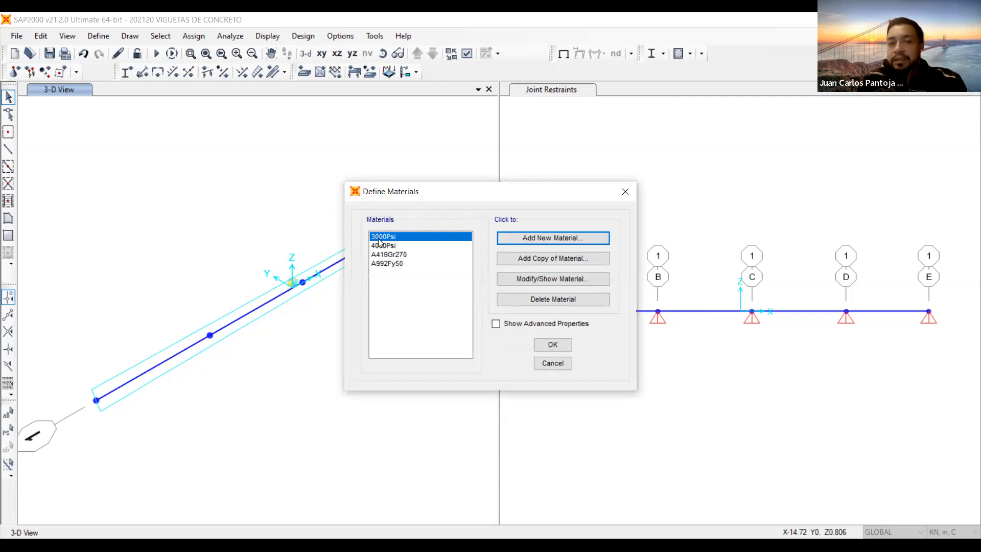
pyautogui.click(559, 346)
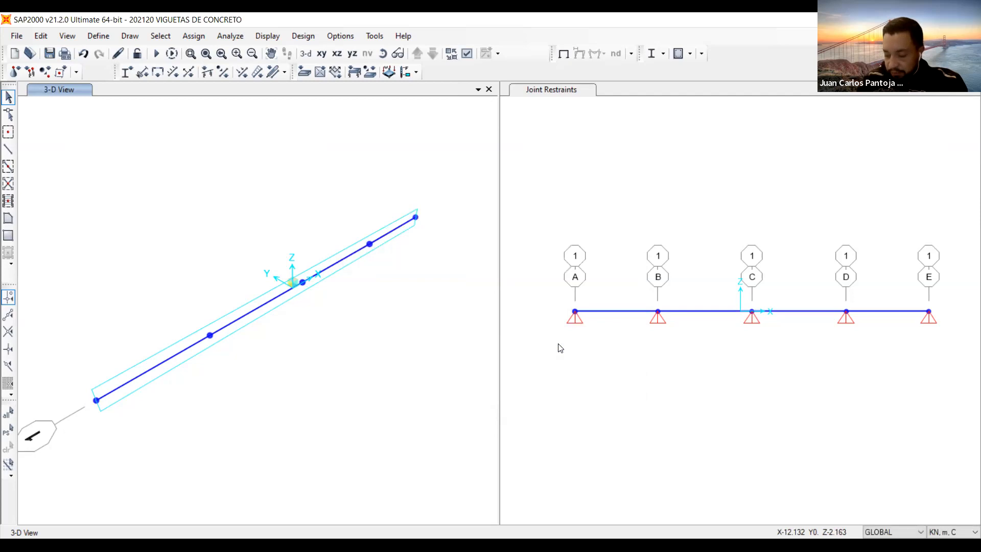
# Step: Add a new frame section property of type Concrete with a rectangular shape
pyautogui.click(99, 36)
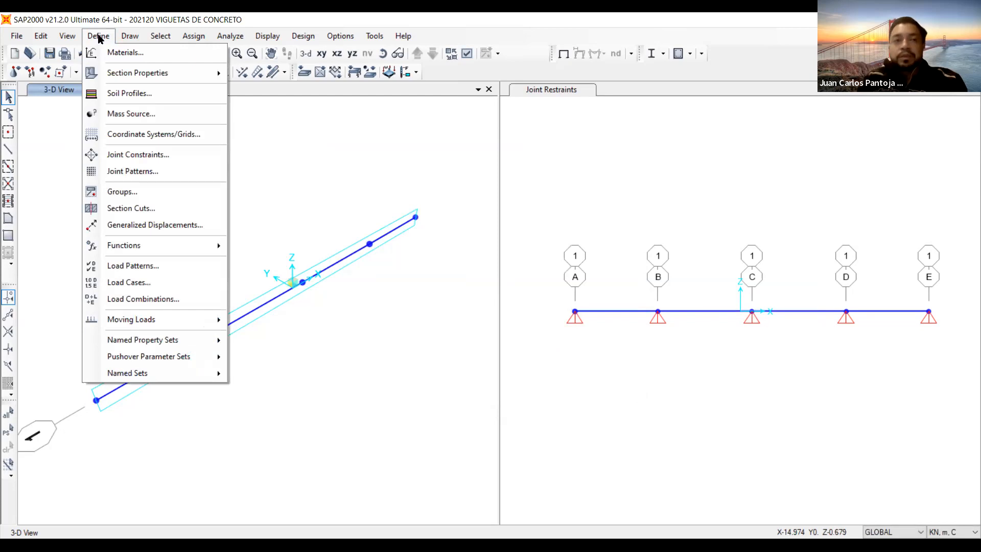
pyautogui.moveTo(142, 77)
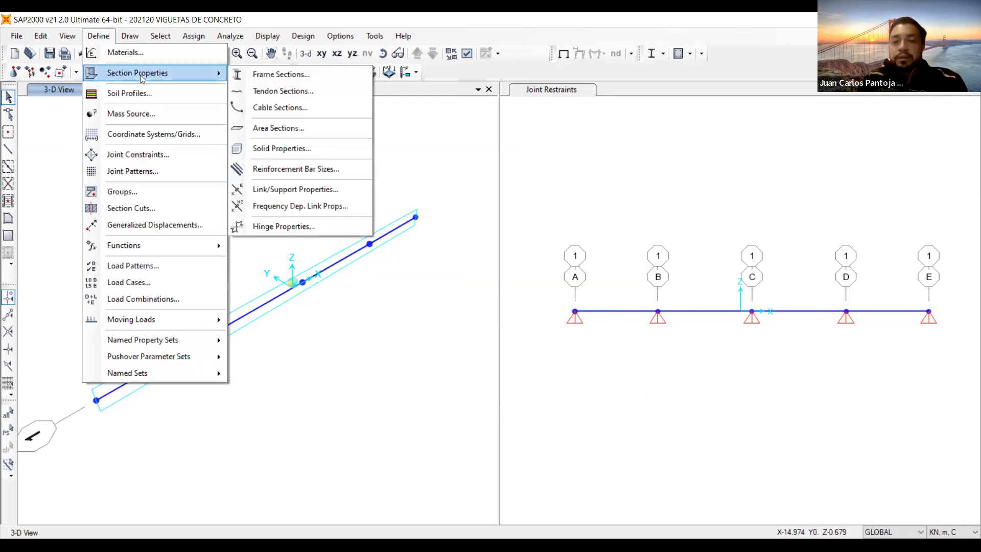
pyautogui.click(295, 74)
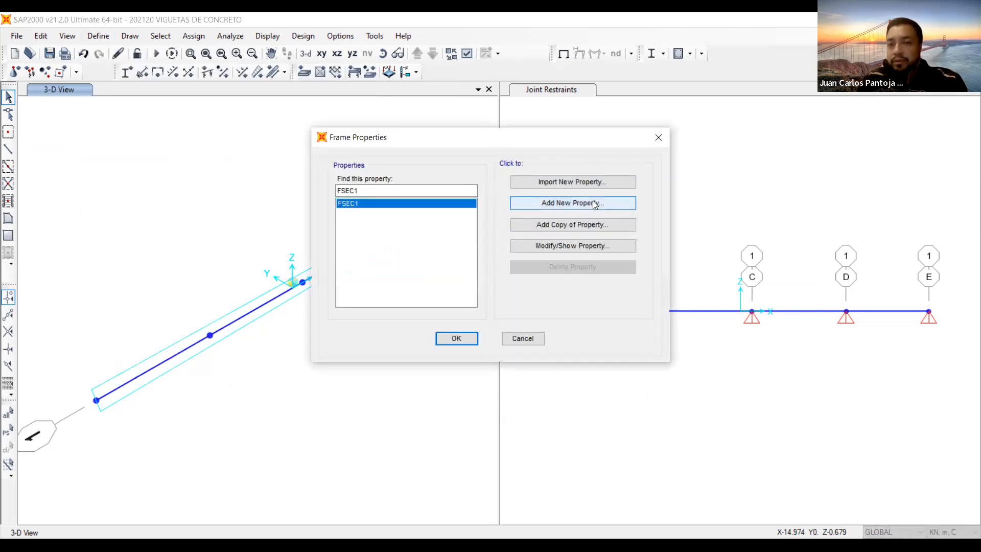
pyautogui.click(594, 203)
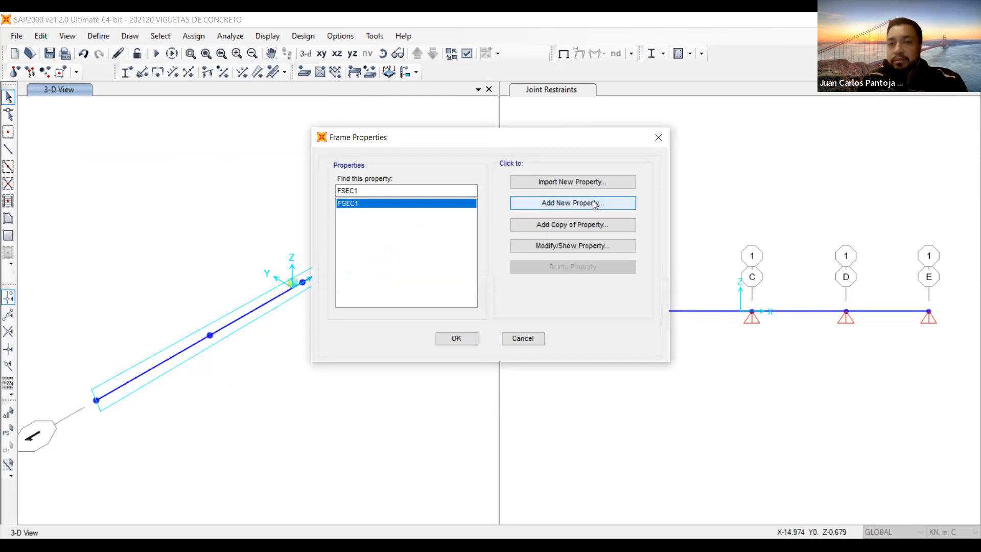
pyautogui.click(563, 158)
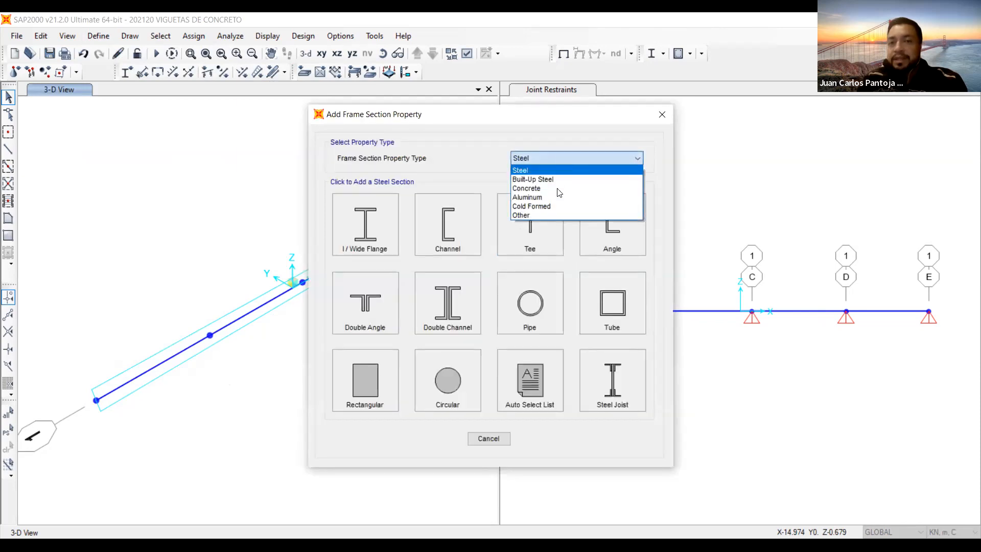
pyautogui.click(554, 189)
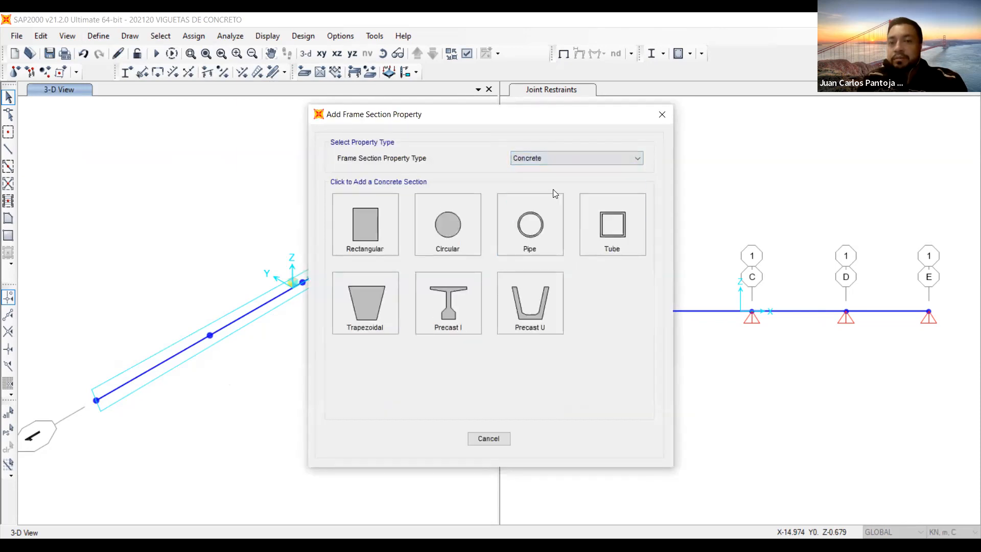
pyautogui.click(369, 224)
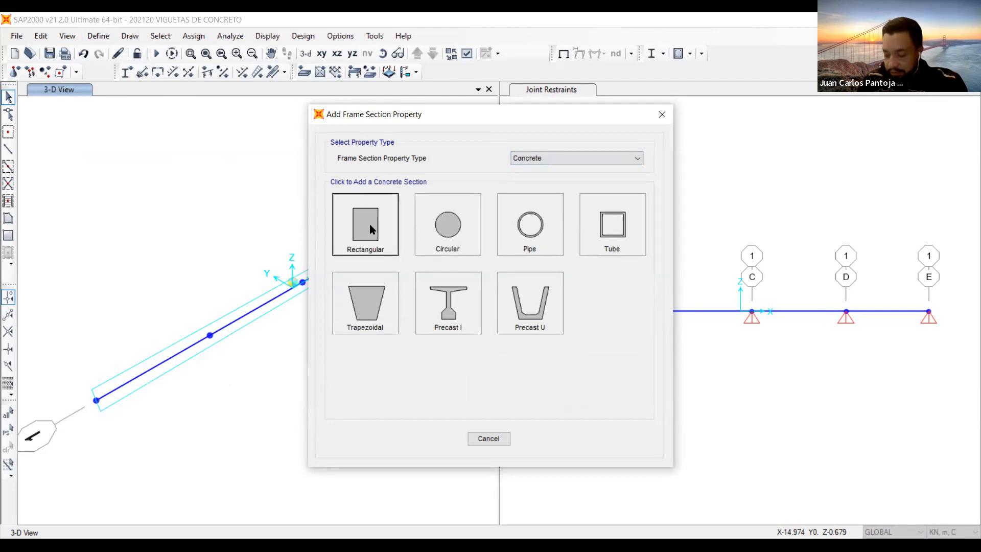
# Step: Name the rectangular section VG15X40
pyautogui.doubleClick(452, 170)
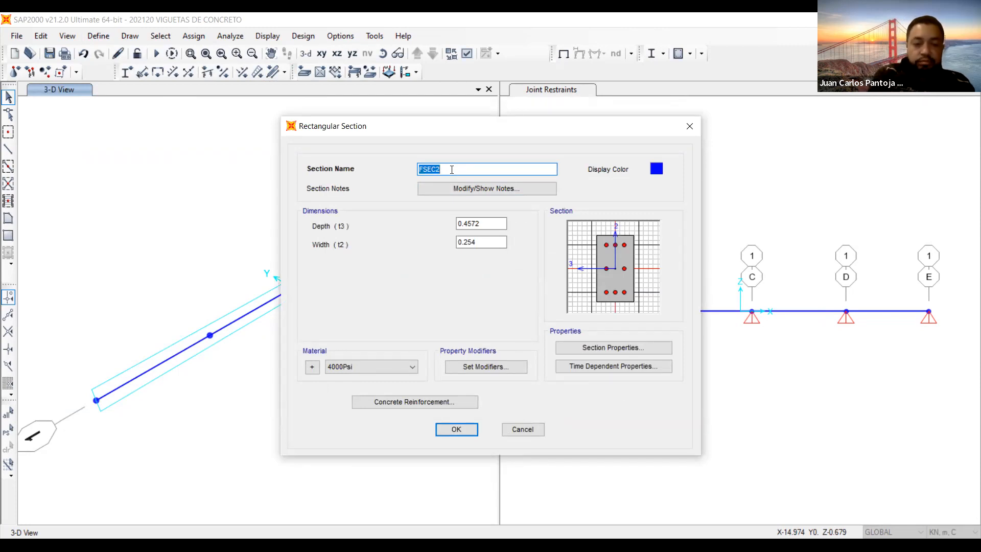
pyautogui.write('VG15')
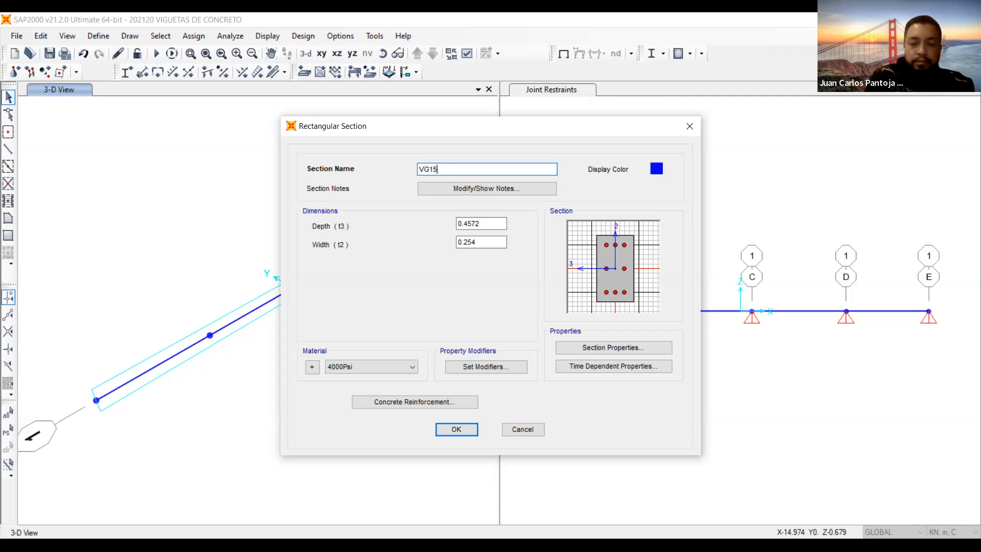
pyautogui.write('X')
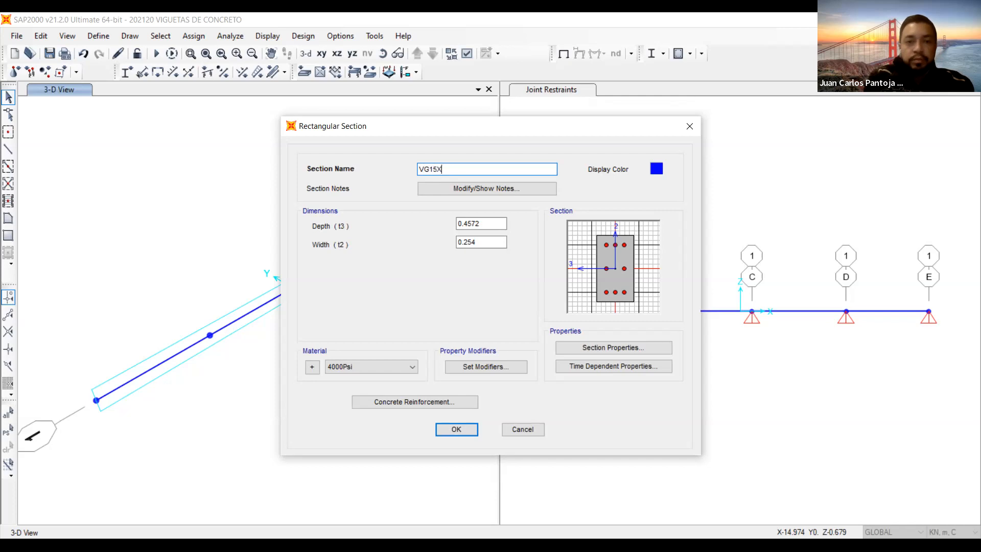
pyautogui.write('30')
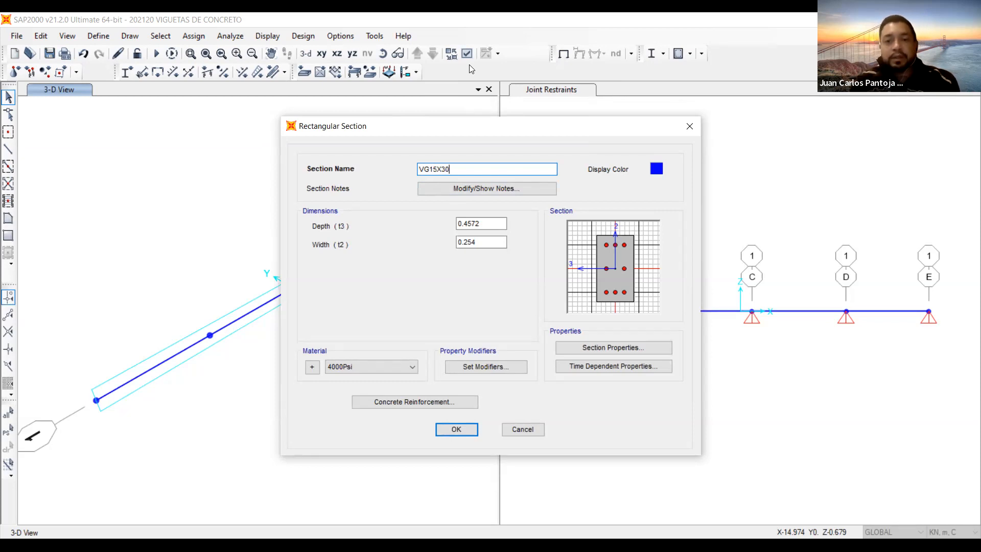
pyautogui.press('BackSpace')
pyautogui.press('BackSpace')
pyautogui.write('4')
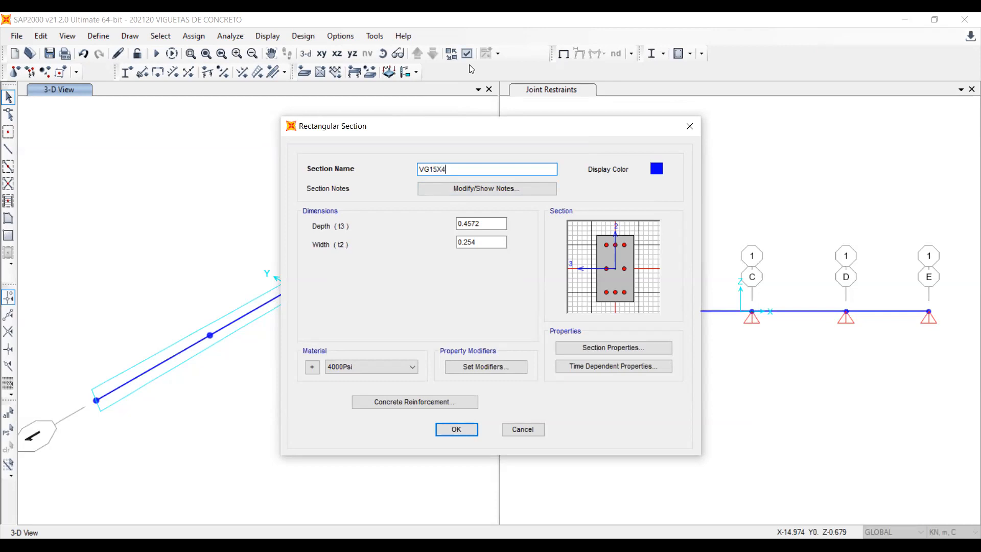
pyautogui.write('0')
# Step: Set the section's depth to 0.4 m and width to 15 cm, and choose 3000Psi as its material
pyautogui.doubleClick(494, 223)
pyautogui.write('0.4')
pyautogui.doubleClick(493, 240)
pyautogui.write('15CM')
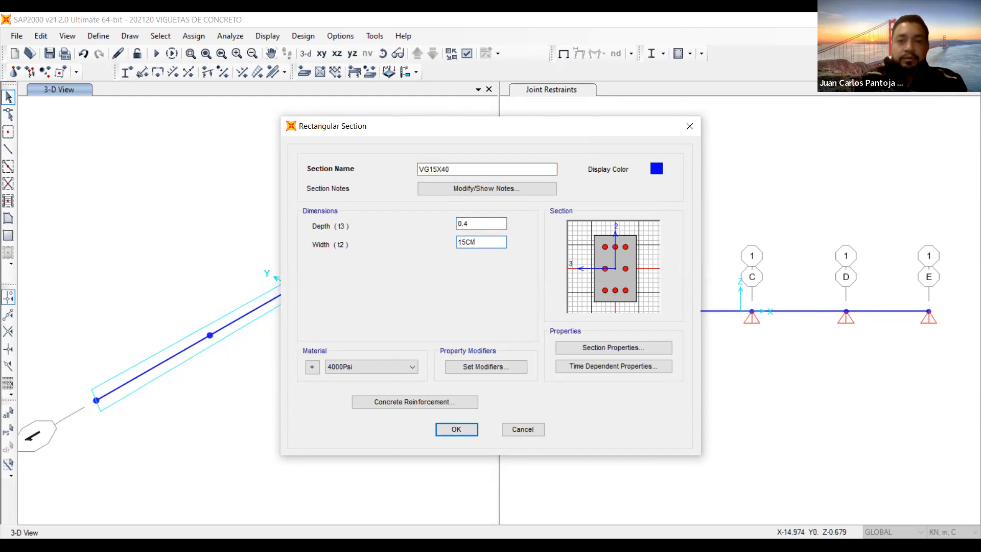
pyautogui.click(482, 224)
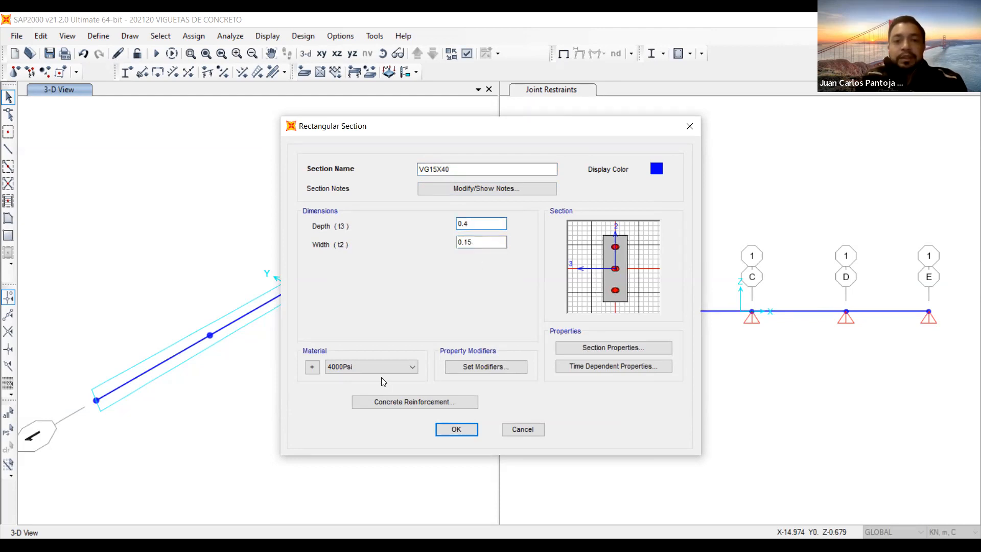
pyautogui.click(363, 368)
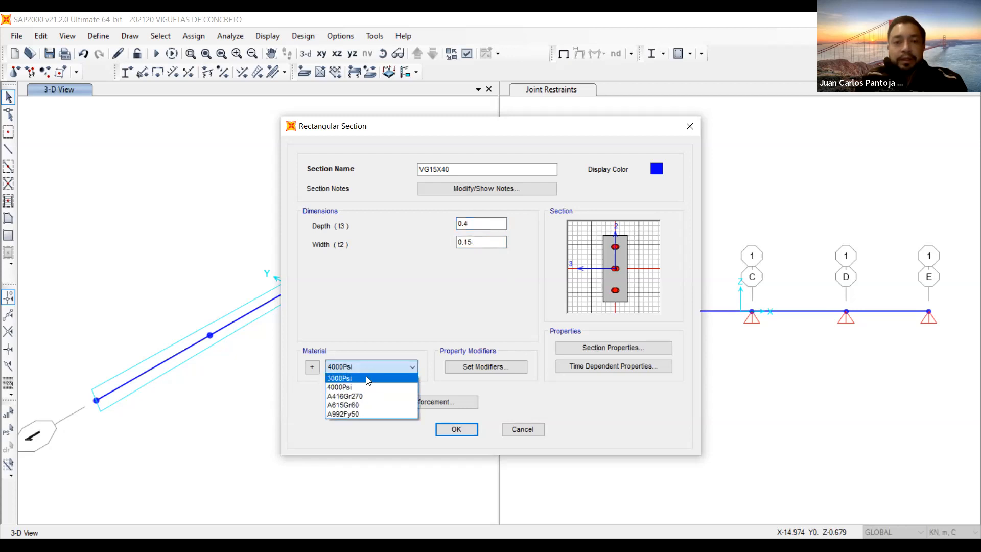
pyautogui.click(368, 378)
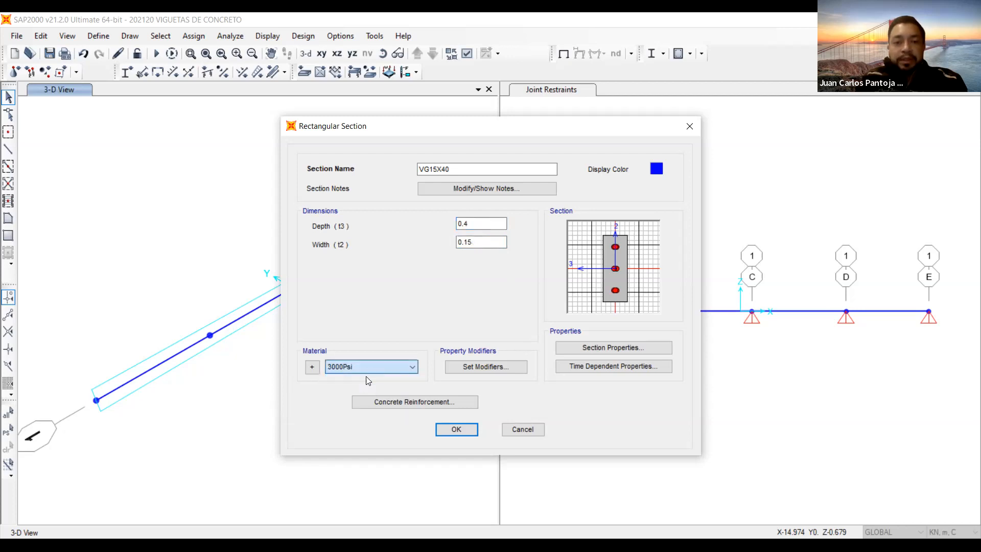
# Step: Set the section's property modifier for moment of inertia about the 3 axis to 0.50
pyautogui.click(510, 366)
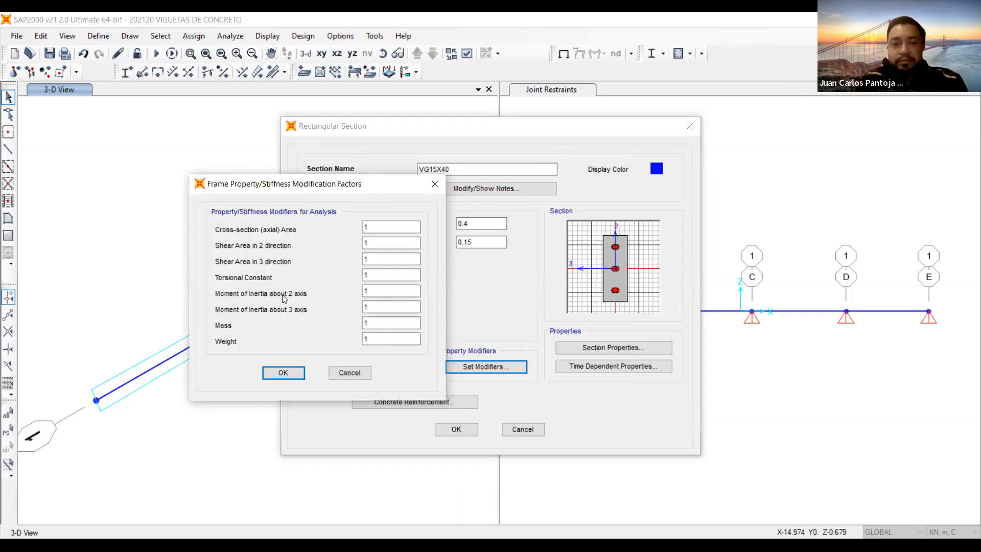
pyautogui.doubleClick(410, 305)
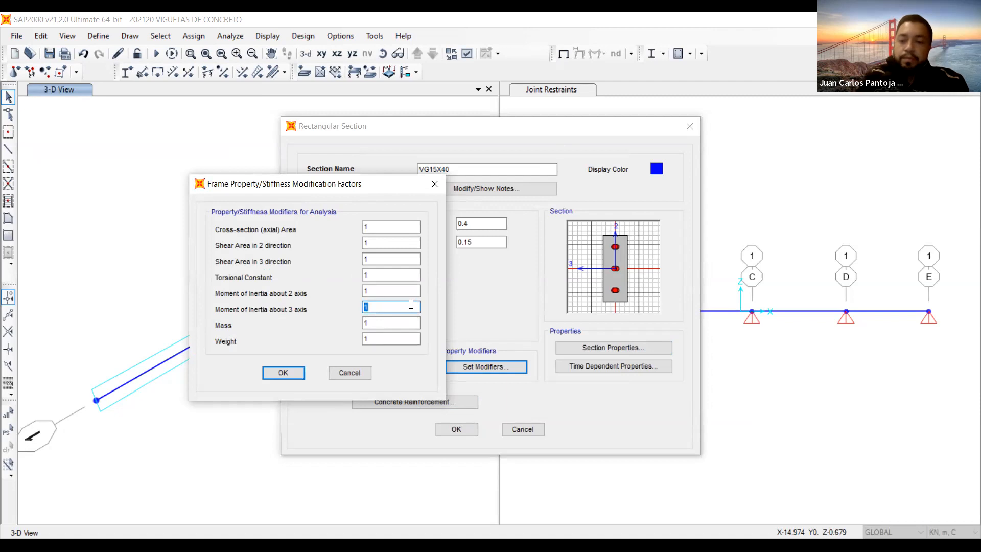
pyautogui.write('0.50')
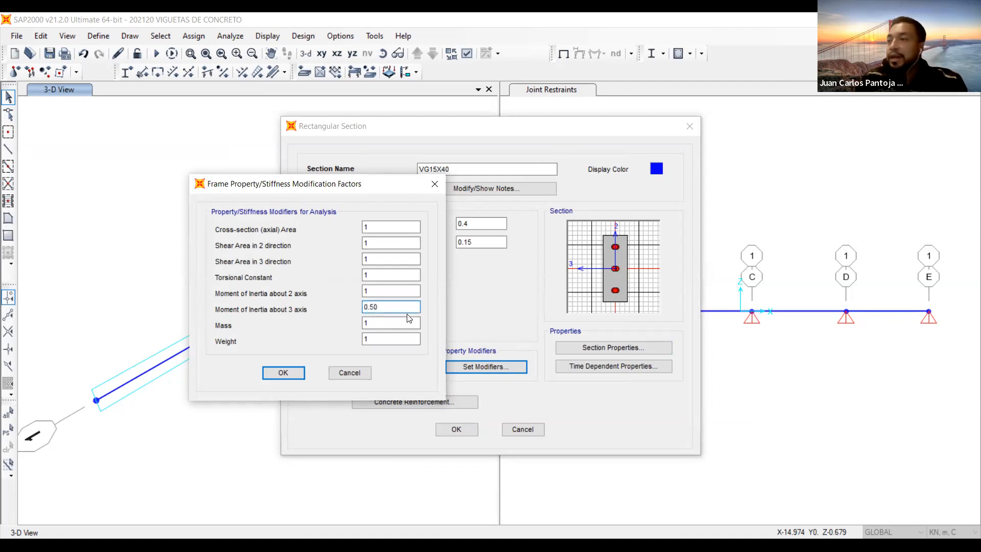
pyautogui.moveTo(385, 307); pyautogui.dragTo(366, 307)
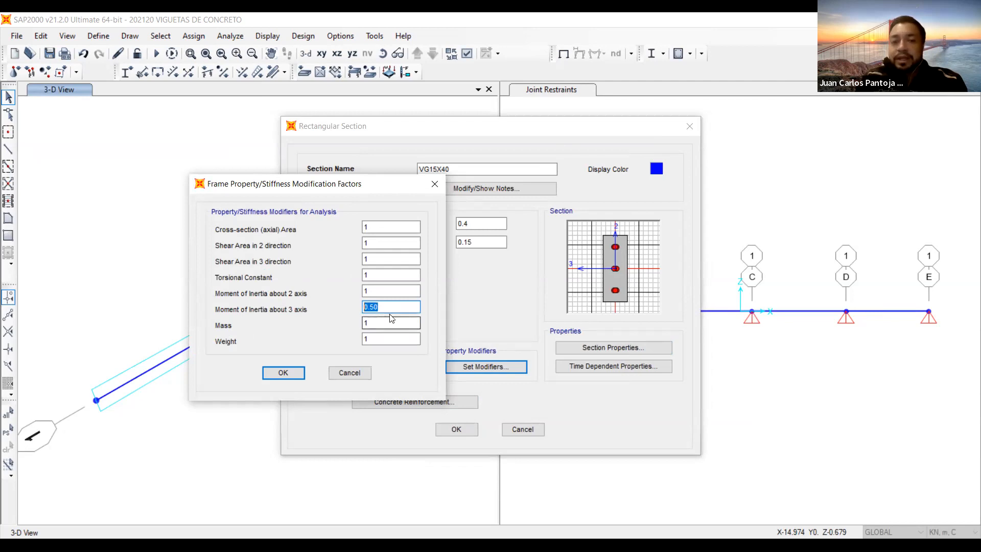
pyautogui.click(278, 373)
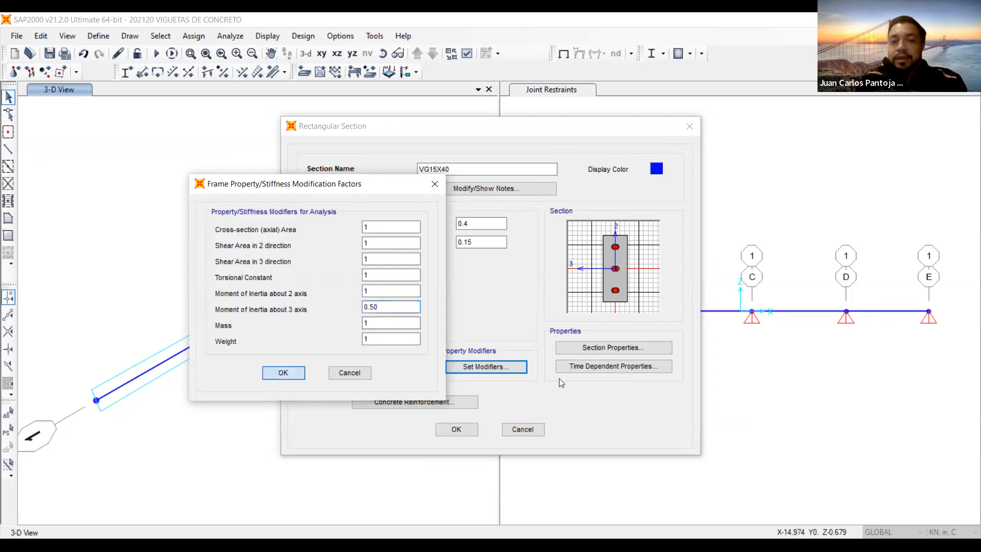
# Step: Set the section's reinforcement design type to Beam (M3 Design Only), keeping A615Gr60 for the longitudinal and confinement bars
pyautogui.click(427, 400)
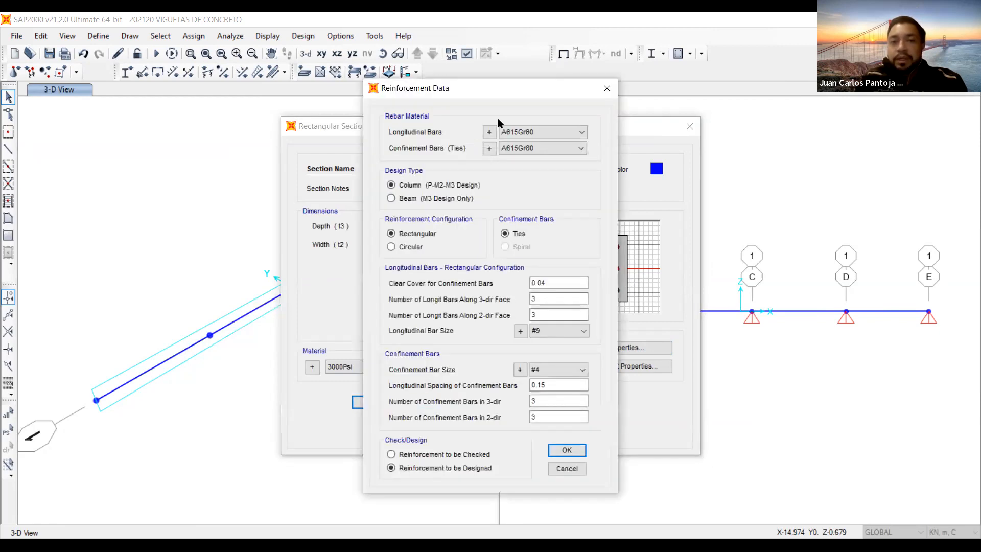
pyautogui.click(403, 198)
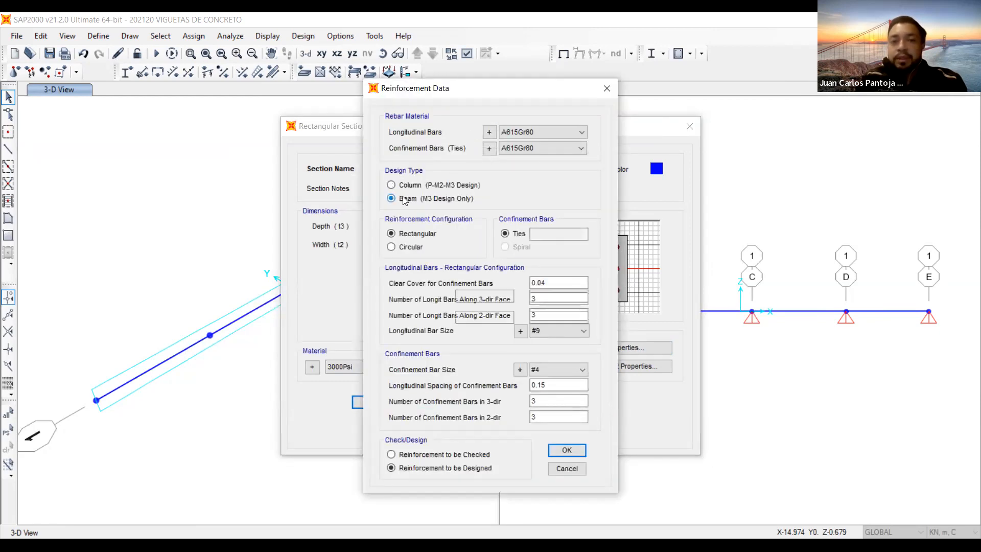
pyautogui.click(560, 132)
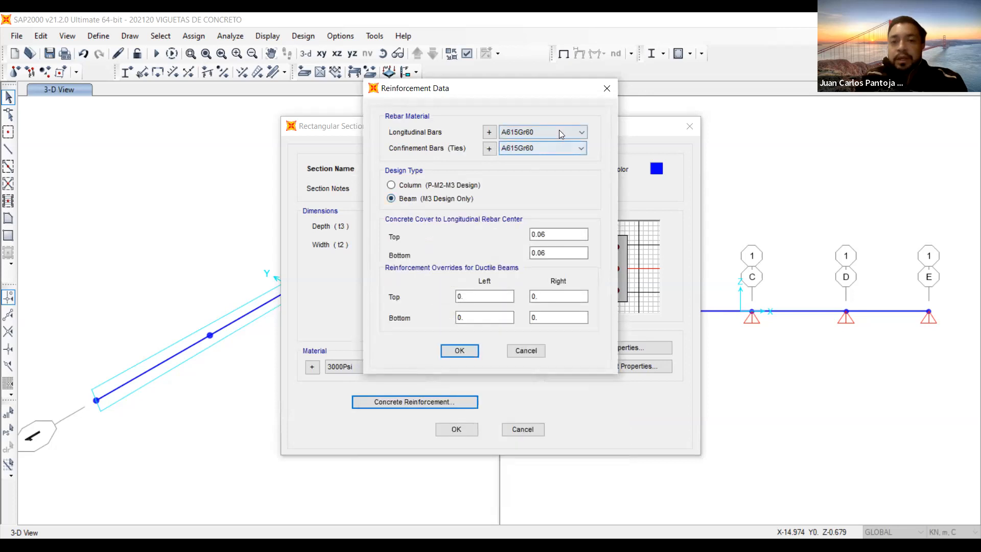
pyautogui.click(560, 132)
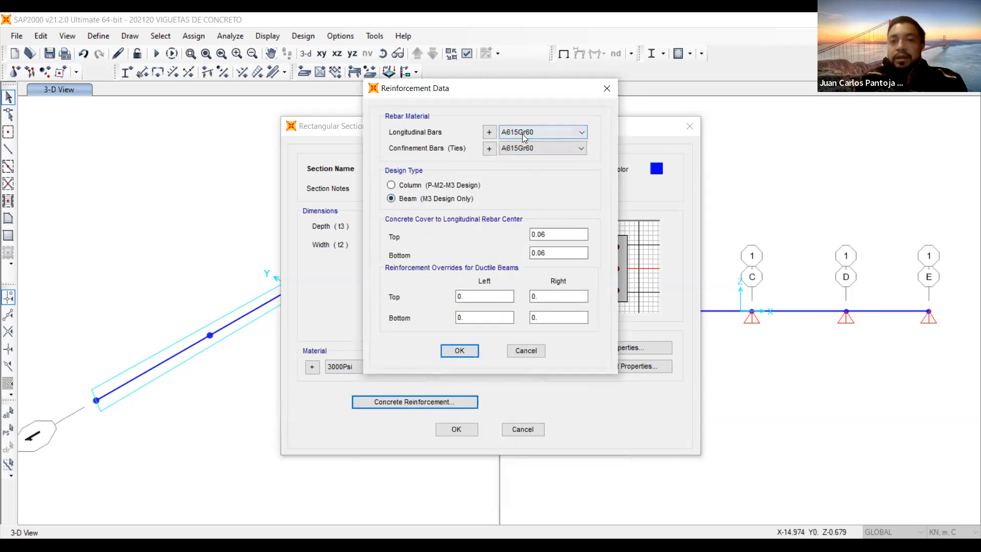
pyautogui.click(537, 148)
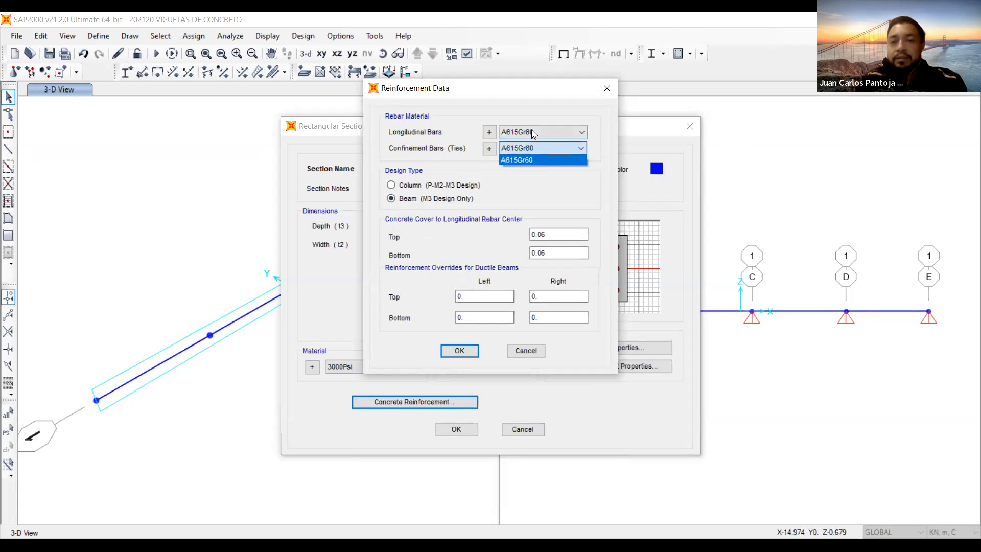
pyautogui.click(531, 144)
pyautogui.click(530, 147)
pyautogui.click(530, 147)
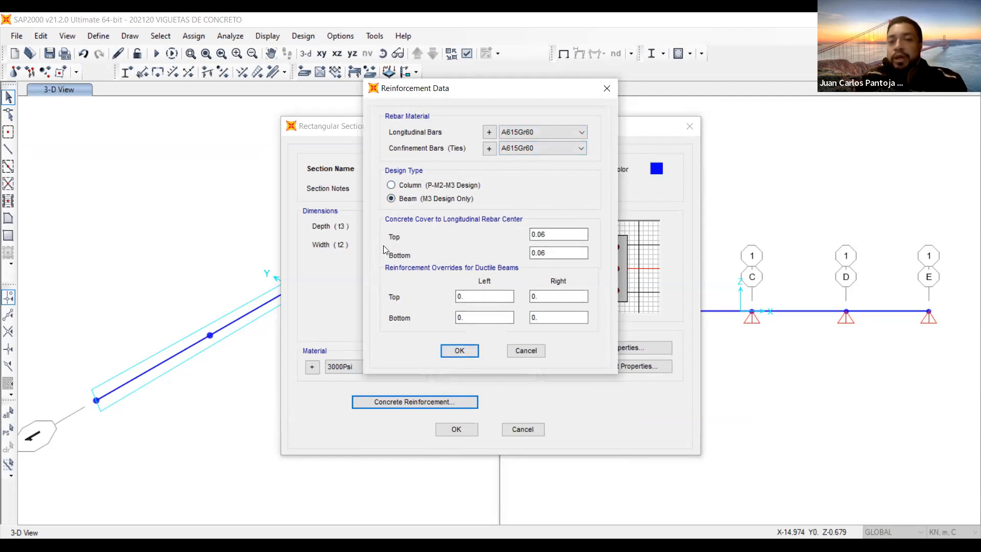
pyautogui.doubleClick(546, 237)
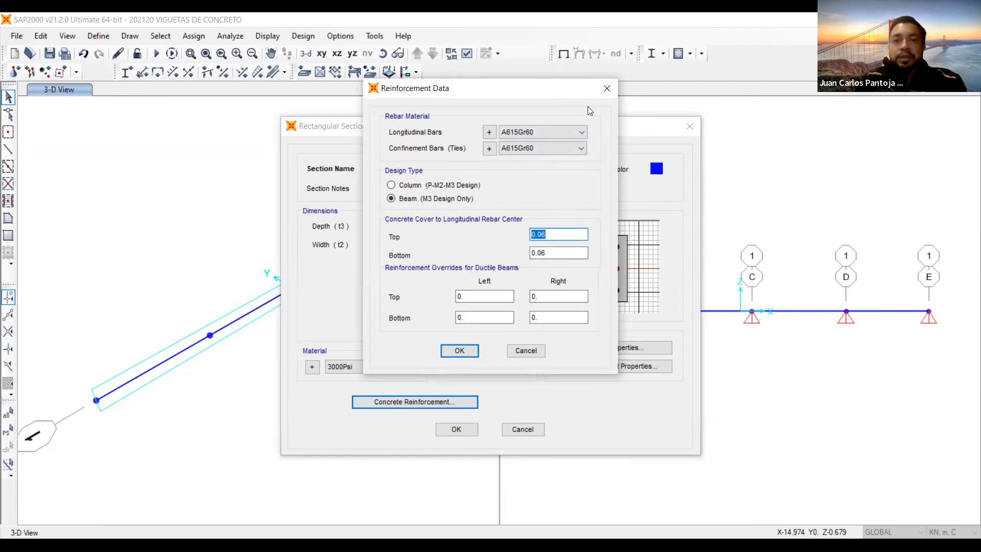
pyautogui.moveTo(751, 127)
pyautogui.mouseDown()
pyautogui.moveTo(848, 247)
pyautogui.moveTo(912, 366)
pyautogui.moveTo(924, 420)
pyautogui.mouseUp()
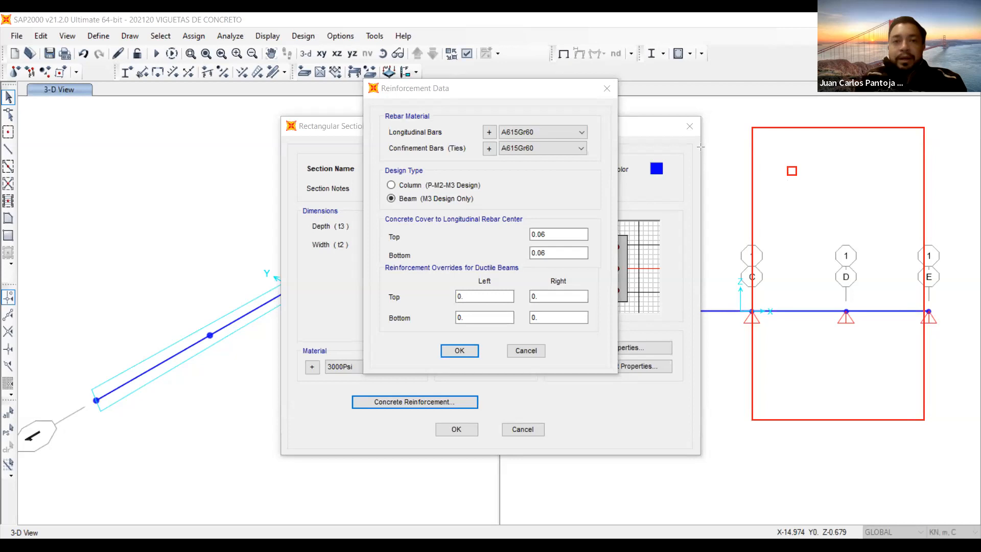
pyautogui.moveTo(791, 174); pyautogui.dragTo(793, 179)
pyautogui.moveTo(884, 172); pyautogui.dragTo(869, 196)
pyautogui.moveTo(797, 367); pyautogui.dragTo(821, 371)
pyautogui.moveTo(889, 364)
pyautogui.mouseDown()
pyautogui.moveTo(883, 374)
pyautogui.moveTo(893, 366)
pyautogui.mouseUp()
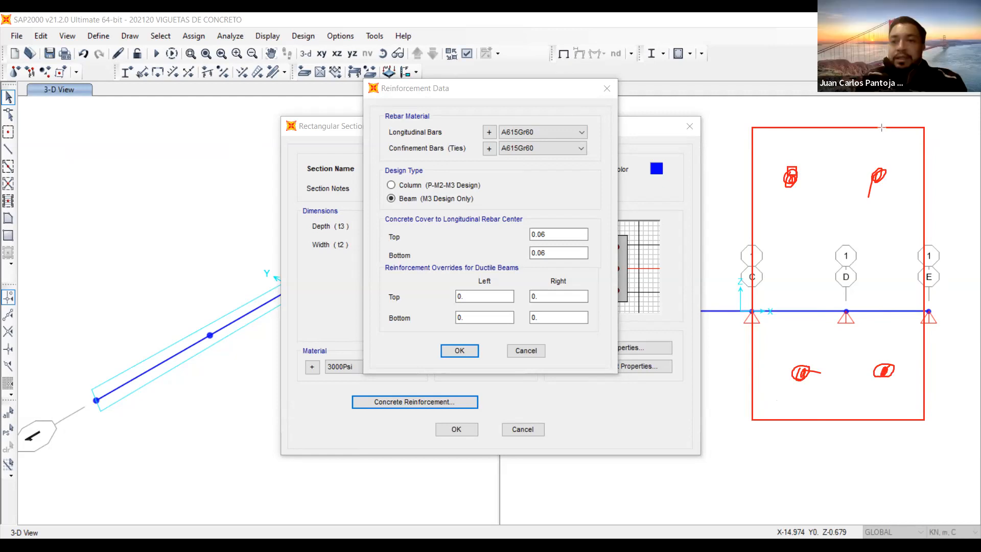
pyautogui.moveTo(883, 128); pyautogui.dragTo(892, 176)
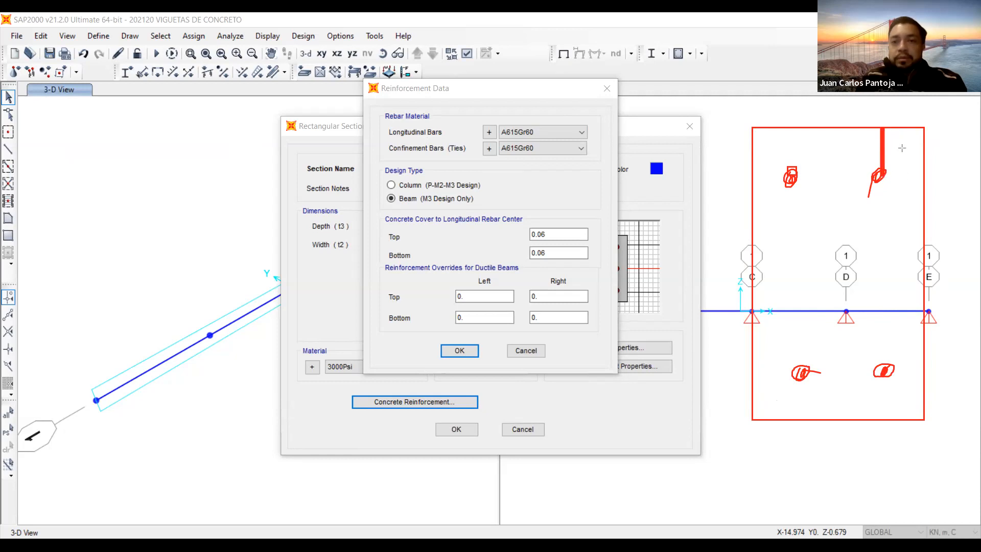
pyautogui.moveTo(906, 143)
pyautogui.mouseDown()
pyautogui.moveTo(900, 168)
pyautogui.moveTo(859, 165)
pyautogui.mouseUp()
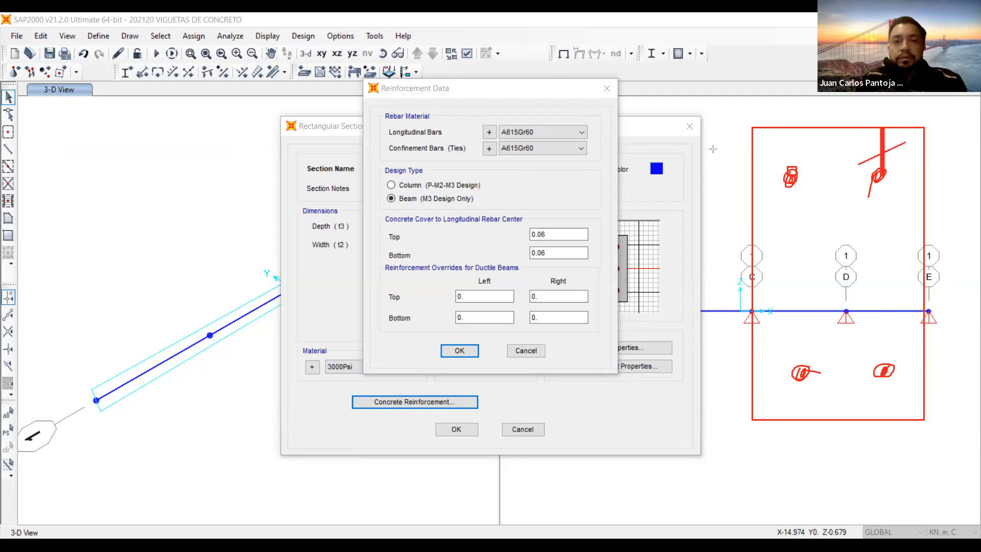
pyautogui.moveTo(913, 143)
pyautogui.mouseDown()
pyautogui.moveTo(914, 172)
pyautogui.moveTo(900, 169)
pyautogui.mouseUp()
pyautogui.moveTo(887, 373)
pyautogui.mouseDown()
pyautogui.moveTo(886, 431)
pyautogui.moveTo(890, 423)
pyautogui.mouseUp()
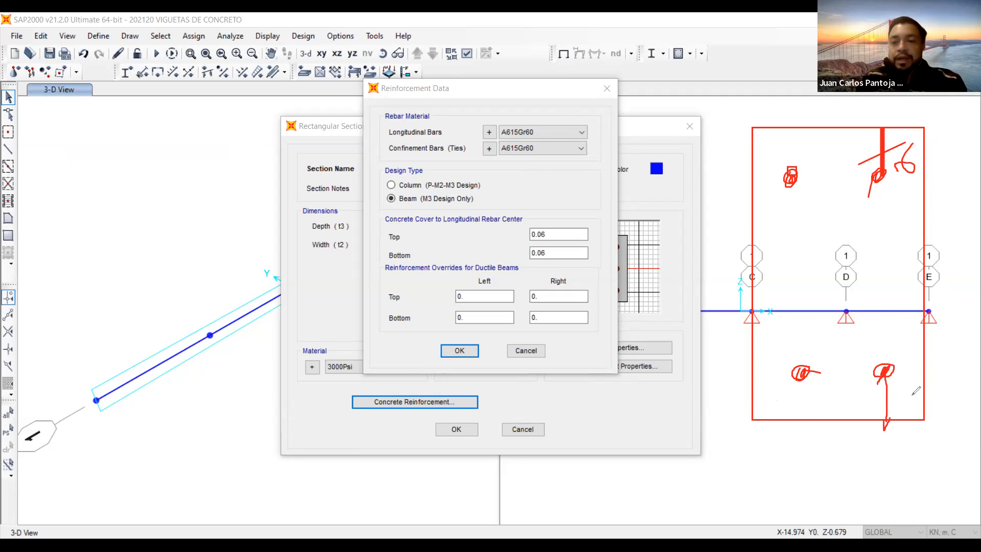
pyautogui.moveTo(915, 379)
pyautogui.mouseDown()
pyautogui.moveTo(910, 404)
pyautogui.moveTo(908, 396)
pyautogui.mouseUp()
pyautogui.moveTo(542, 212)
pyautogui.mouseDown()
pyautogui.moveTo(547, 239)
pyautogui.moveTo(514, 219)
pyautogui.mouseUp()
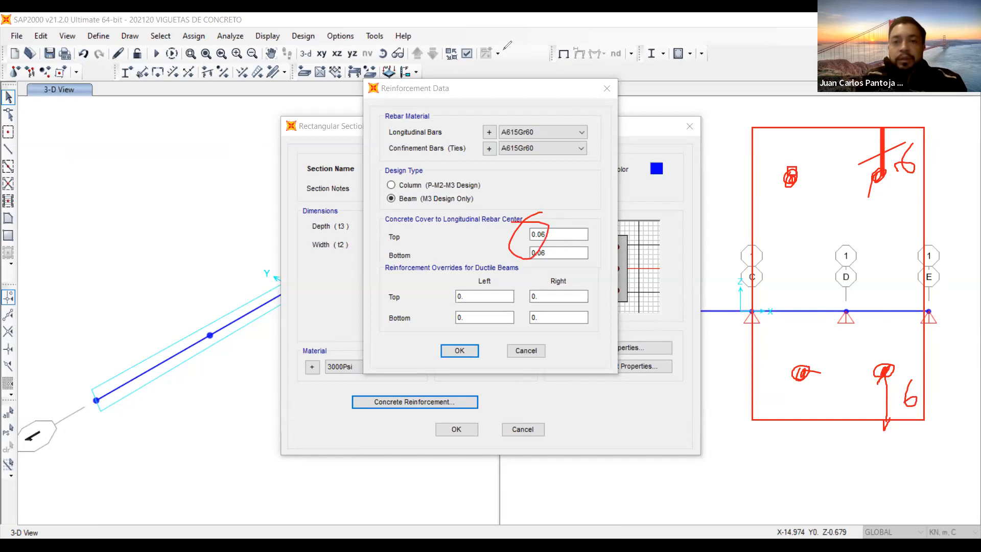
# Step: Keep the top and bottom concrete covers at 0.06 m and accept the reinforcement data and the VG15X40 section definition
pyautogui.click(563, 233)
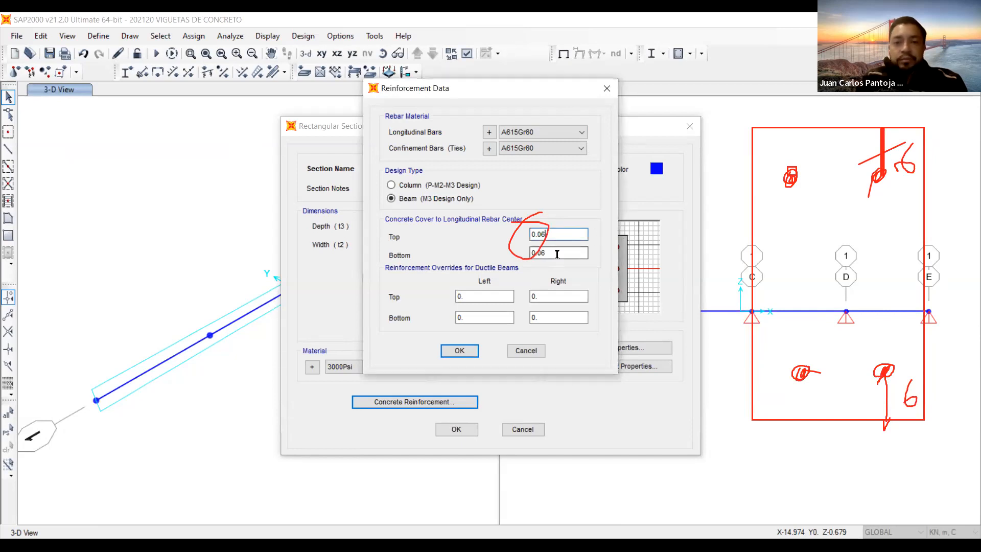
pyautogui.click(467, 349)
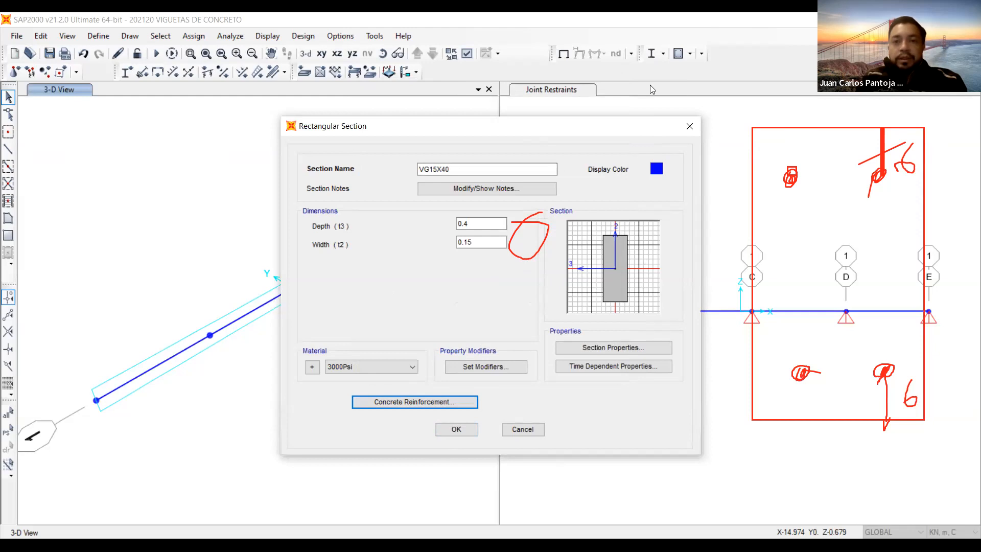
pyautogui.click(457, 429)
pyautogui.click(474, 338)
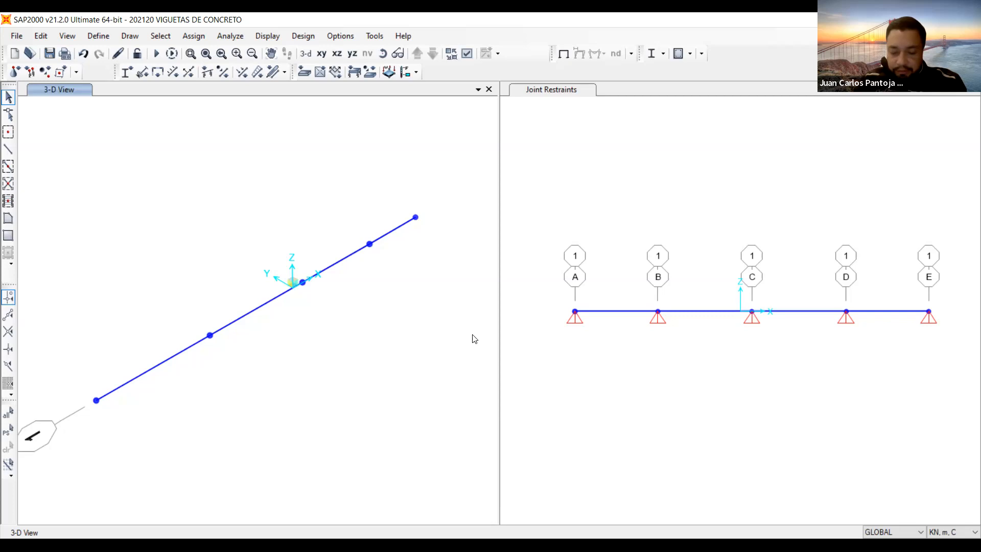
# Step: Assign the VG15X40 frame section to all four beam spans
pyautogui.click(757, 327)
pyautogui.moveTo(851, 348); pyautogui.dragTo(585, 255)
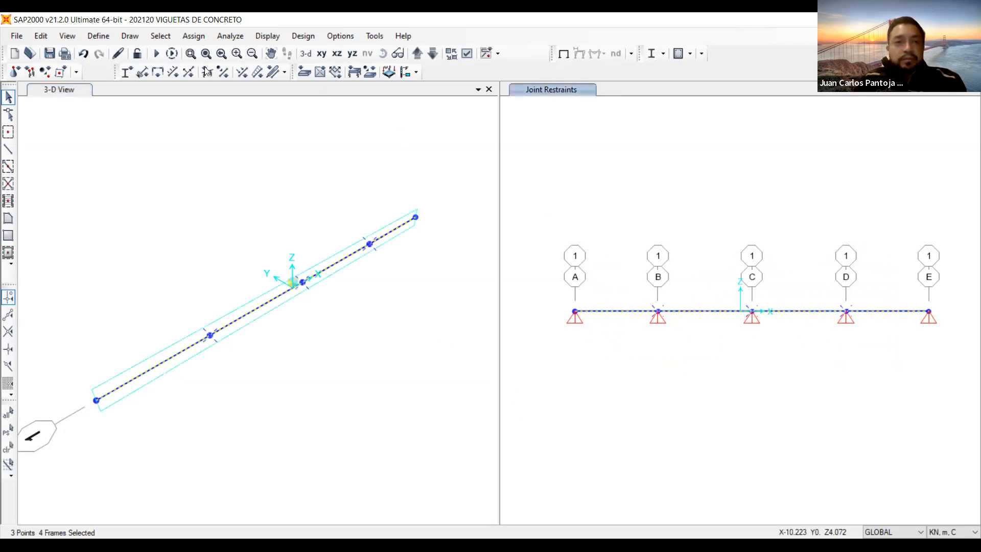
pyautogui.click(193, 36)
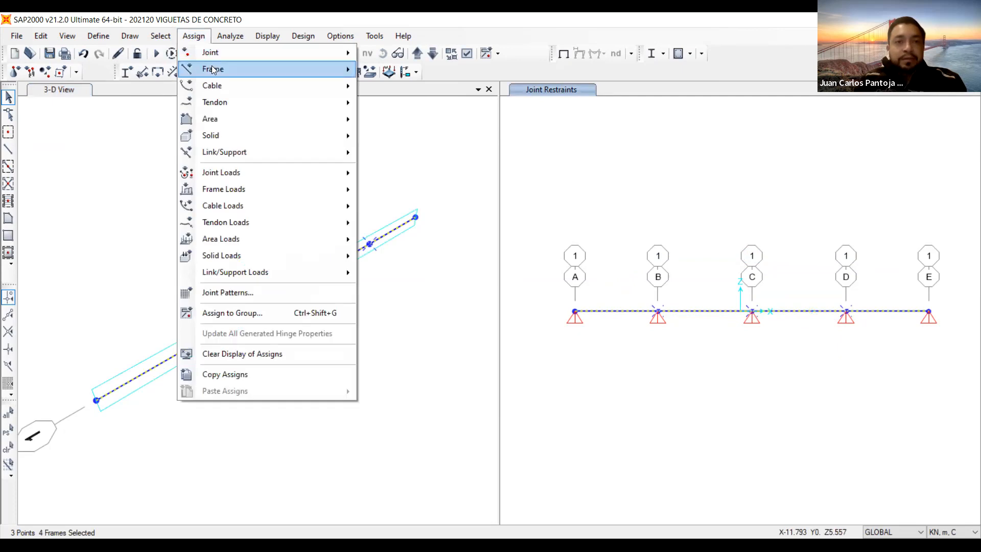
pyautogui.moveTo(213, 70)
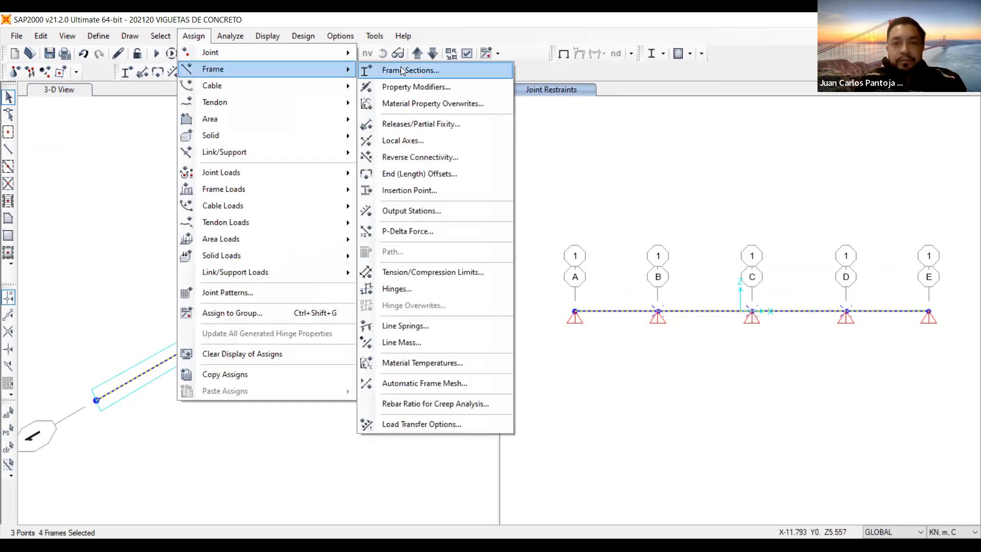
pyautogui.click(403, 71)
pyautogui.click(431, 191)
pyautogui.click(552, 396)
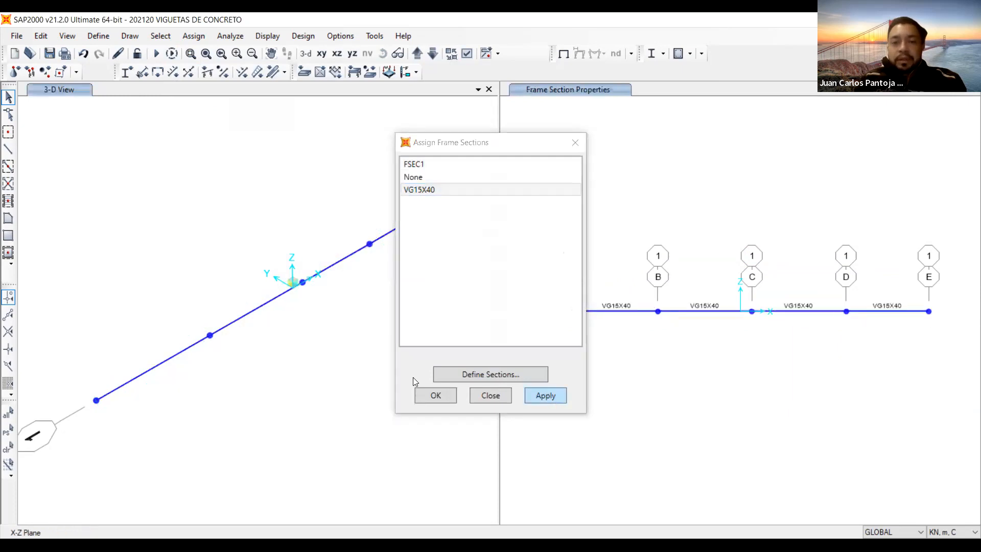
pyautogui.click(435, 395)
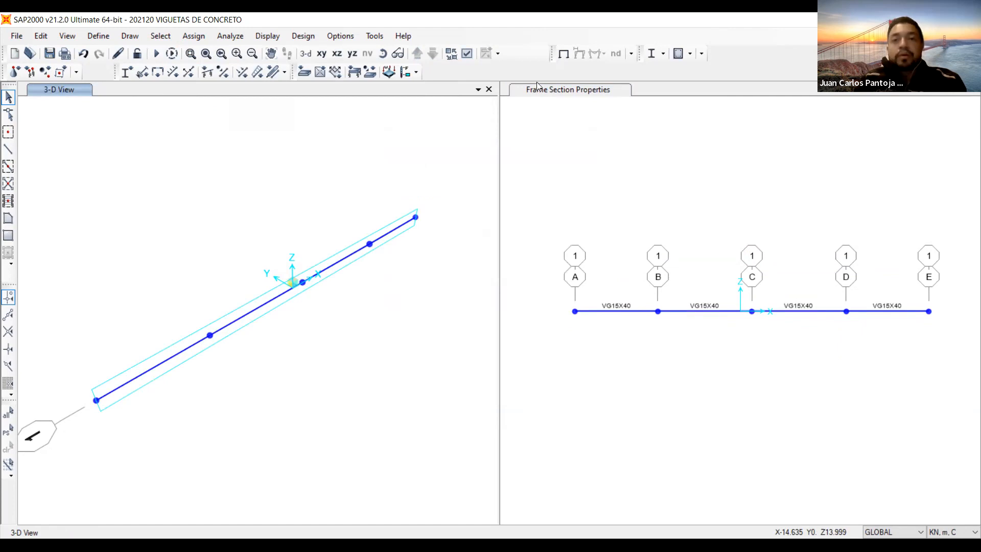
# Step: Set the view type of the X-Z elevation showing the section names to Extrude
pyautogui.click(659, 188)
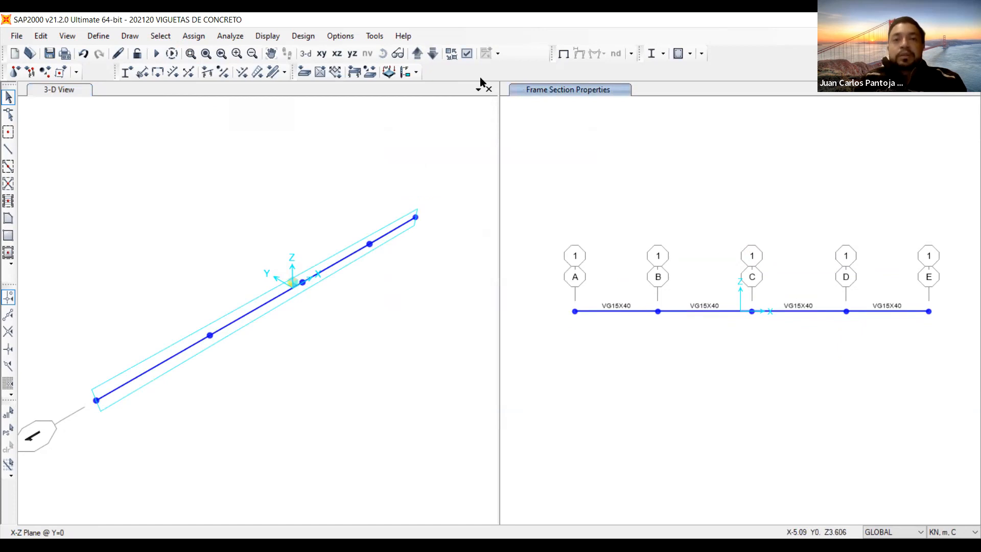
pyautogui.click(467, 54)
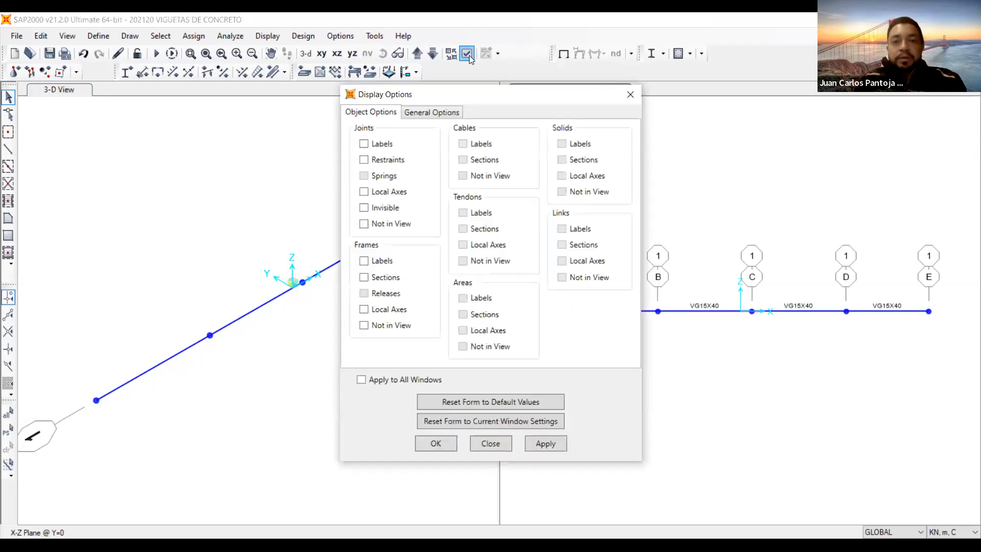
pyautogui.click(438, 114)
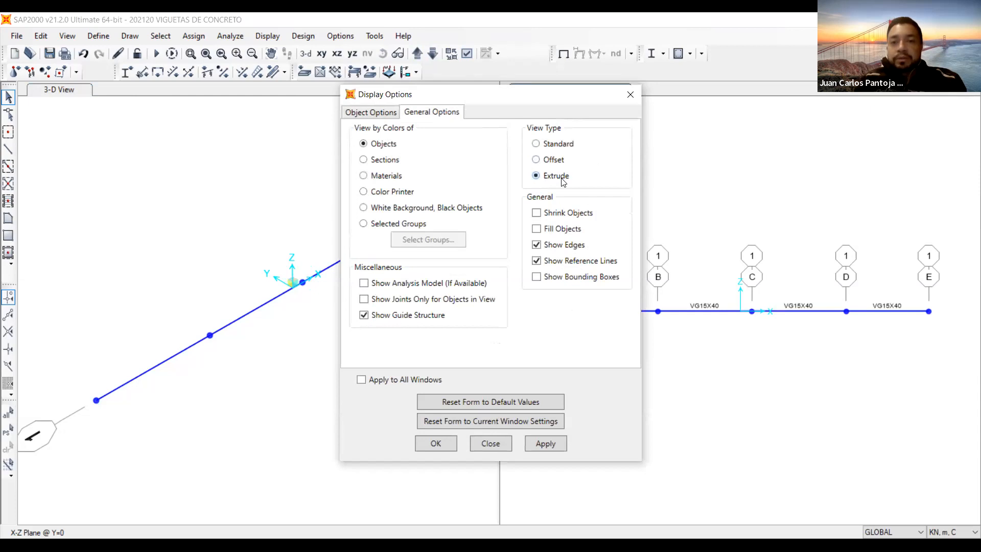
pyautogui.click(547, 443)
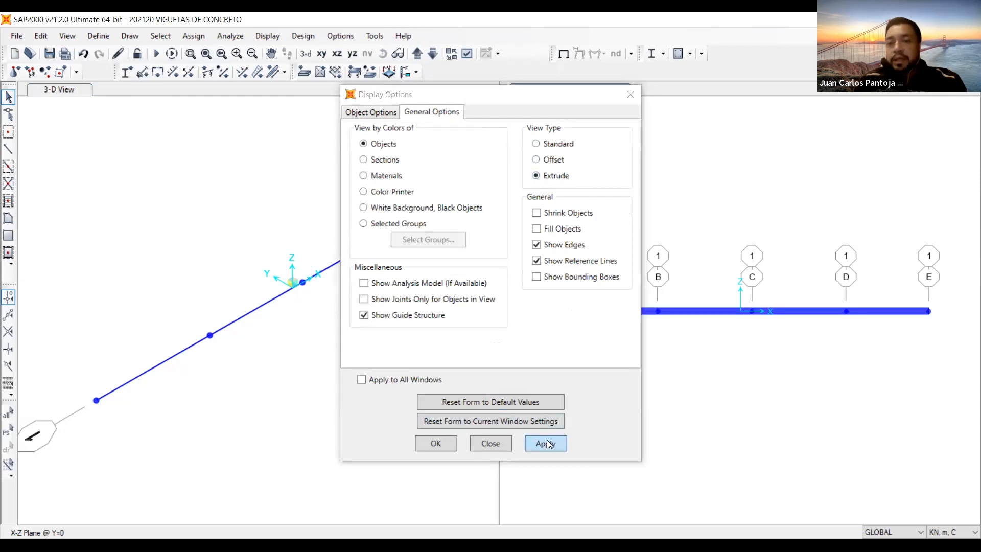
pyautogui.click(424, 447)
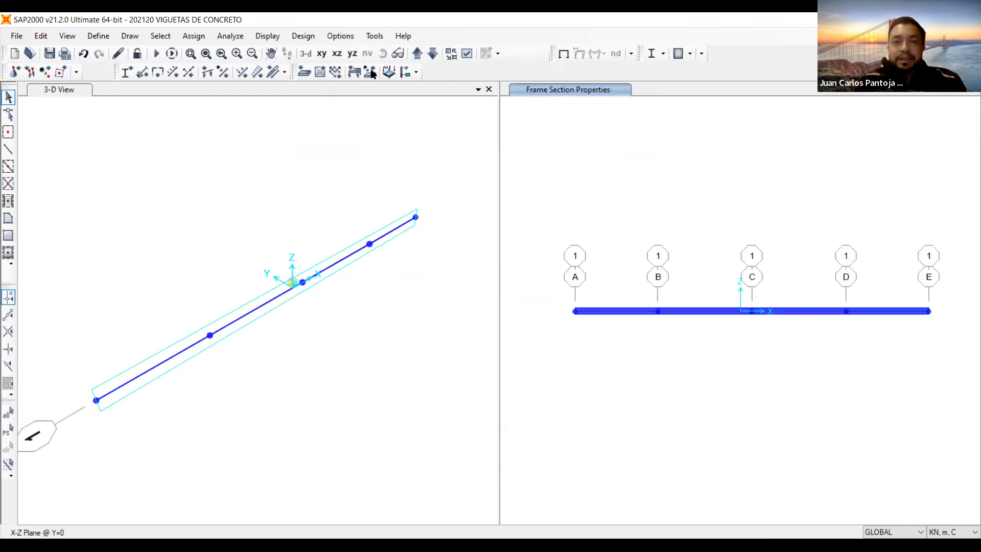
# Step: Show the extruded beam in 3-D and examine its rectangular cross-section from the beam's end
pyautogui.hotkey('shift', 'F3')
pyautogui.keyDown('shift'); pyautogui.moveTo(790, 371); pyautogui.dragTo(915, 297, button='middle'); pyautogui.keyUp('shift')
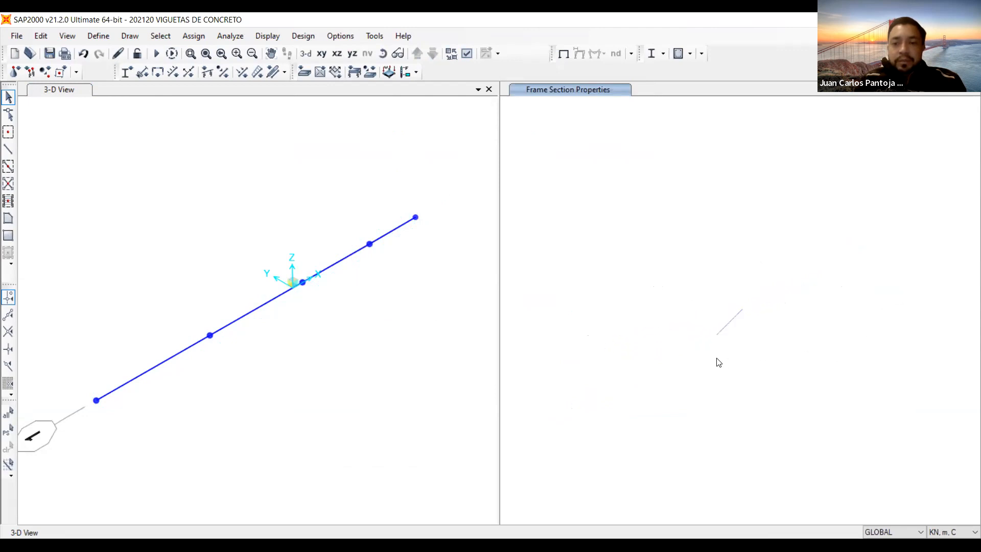
pyautogui.scroll(3, 734, 349)
pyautogui.keyDown('shift'); pyautogui.moveTo(787, 320); pyautogui.dragTo(782, 324, button='middle'); pyautogui.keyUp('shift')
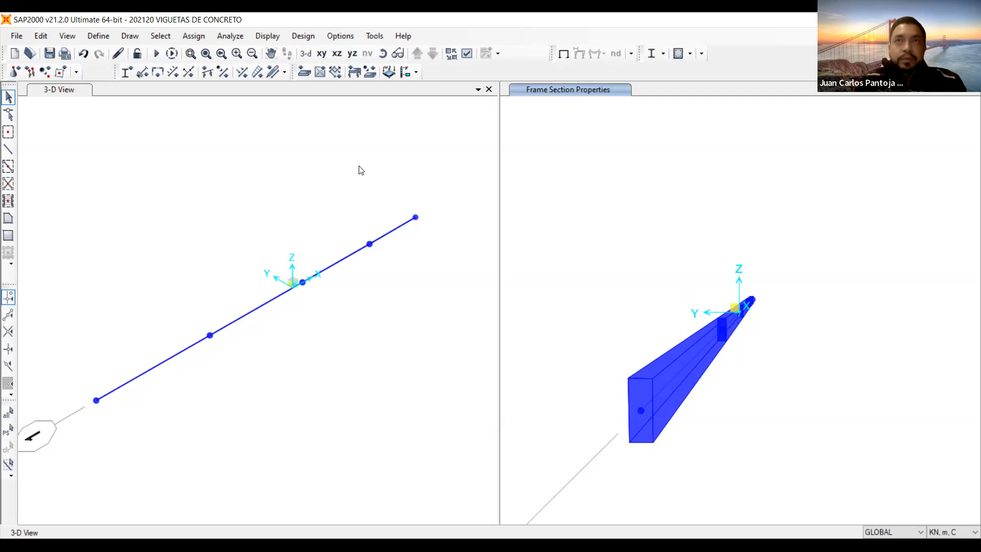
# Step: Display the frame local axes in the other 3-D view, using the Standard view type
pyautogui.click(387, 128)
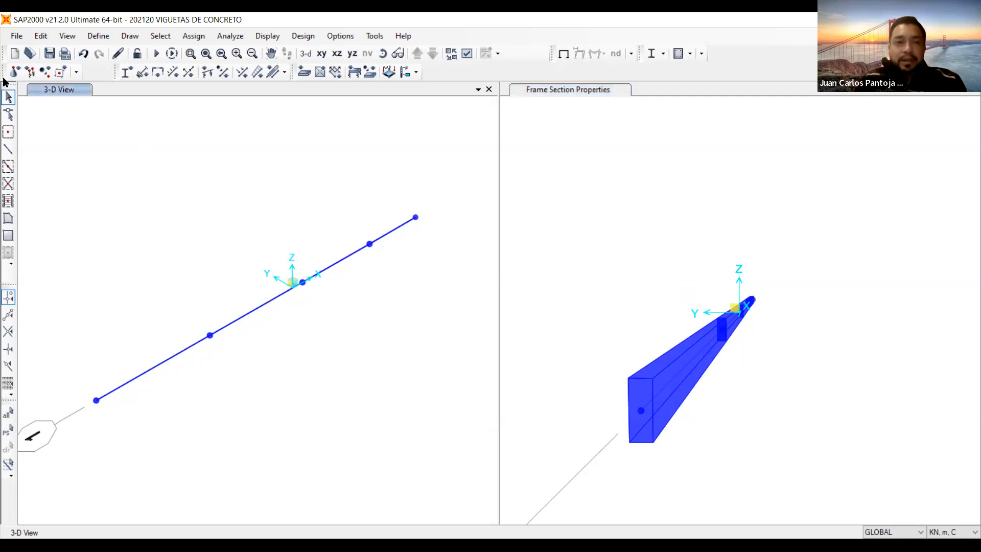
pyautogui.click(465, 56)
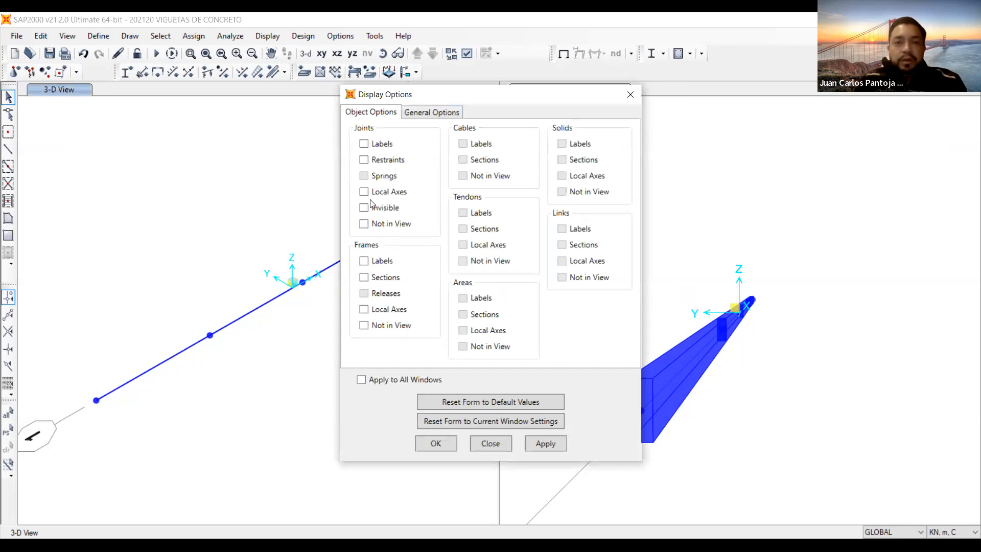
pyautogui.click(364, 310)
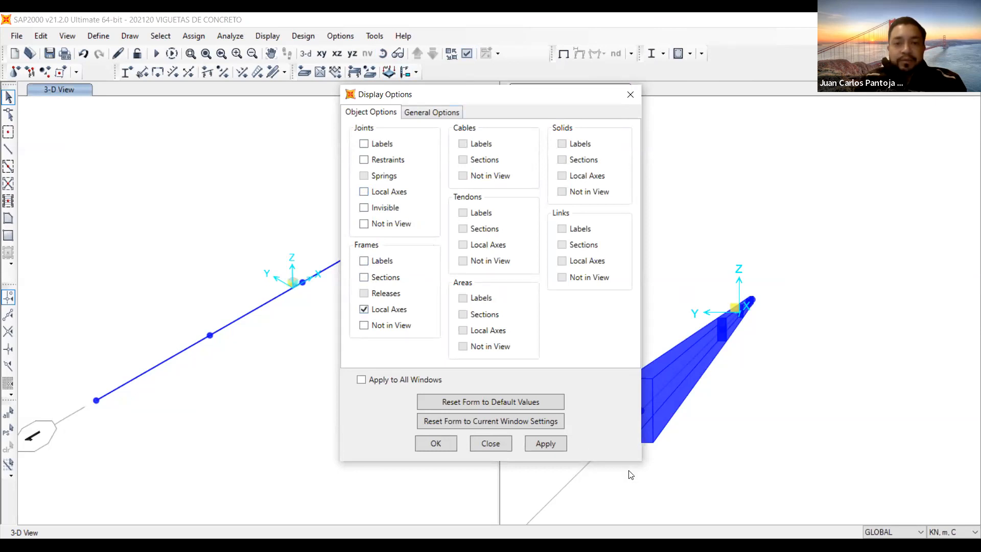
pyautogui.click(550, 444)
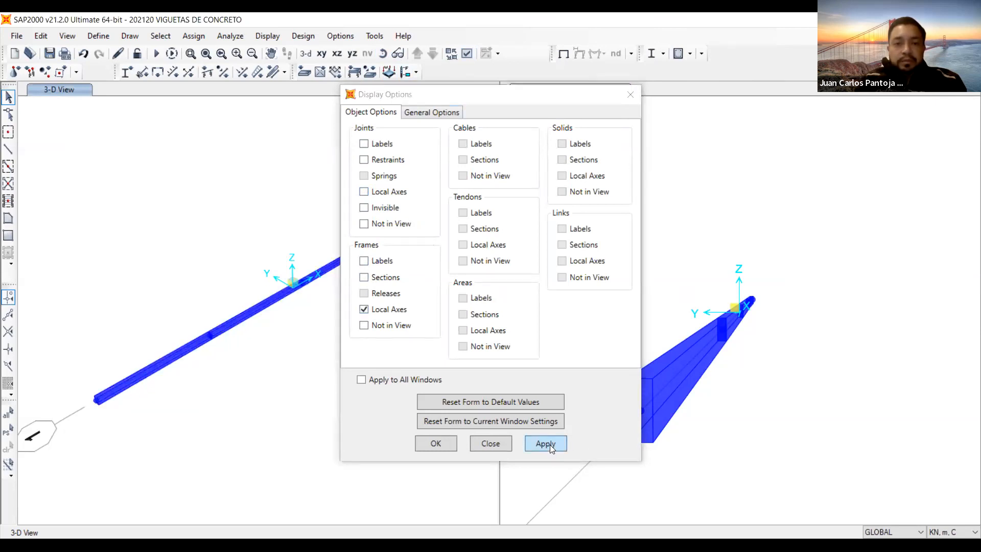
pyautogui.click(425, 110)
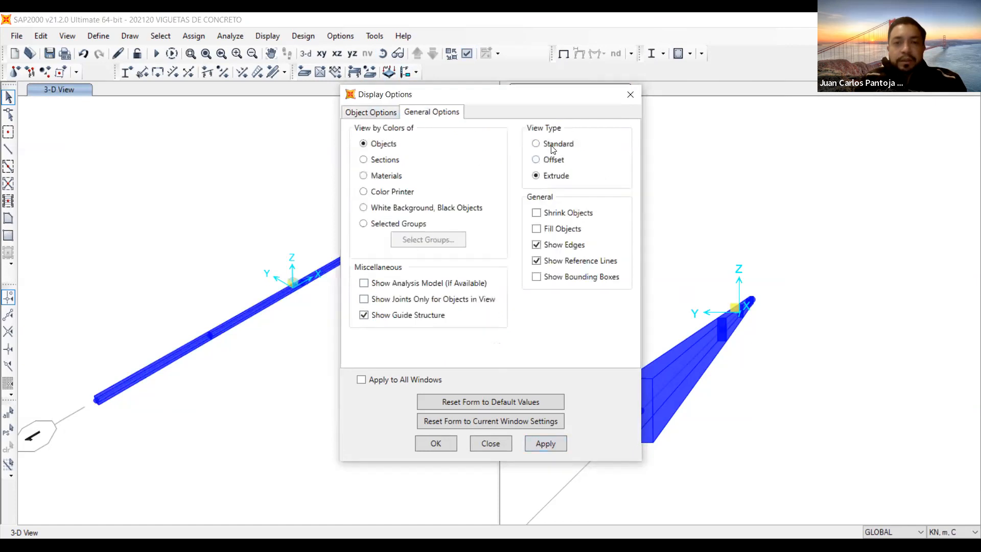
pyautogui.click(541, 444)
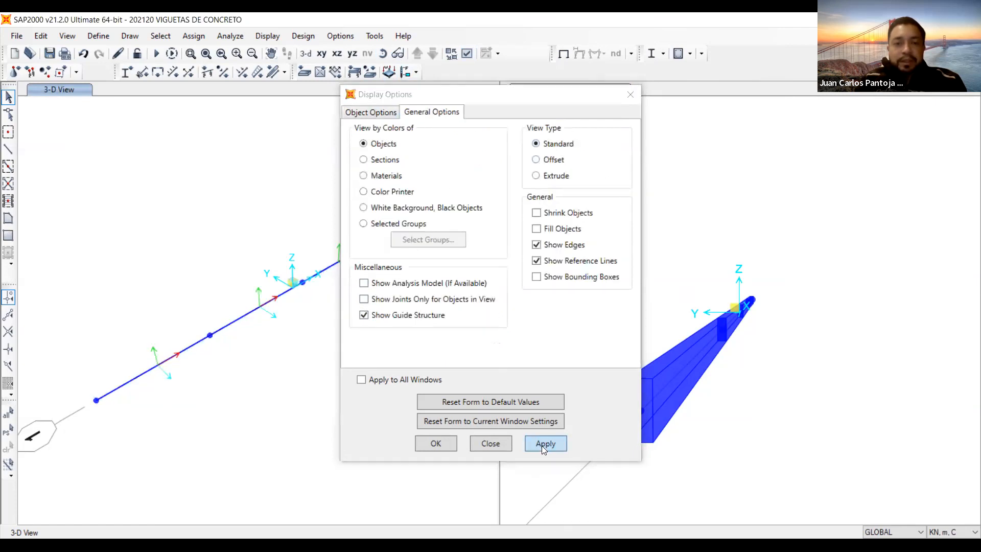
pyautogui.click(435, 444)
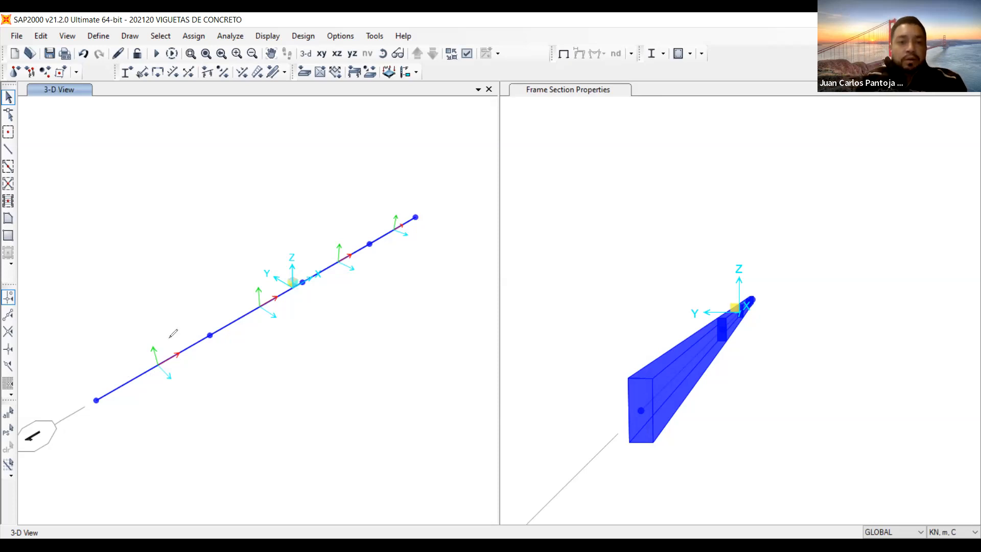
pyautogui.moveTo(174, 339); pyautogui.dragTo(179, 347)
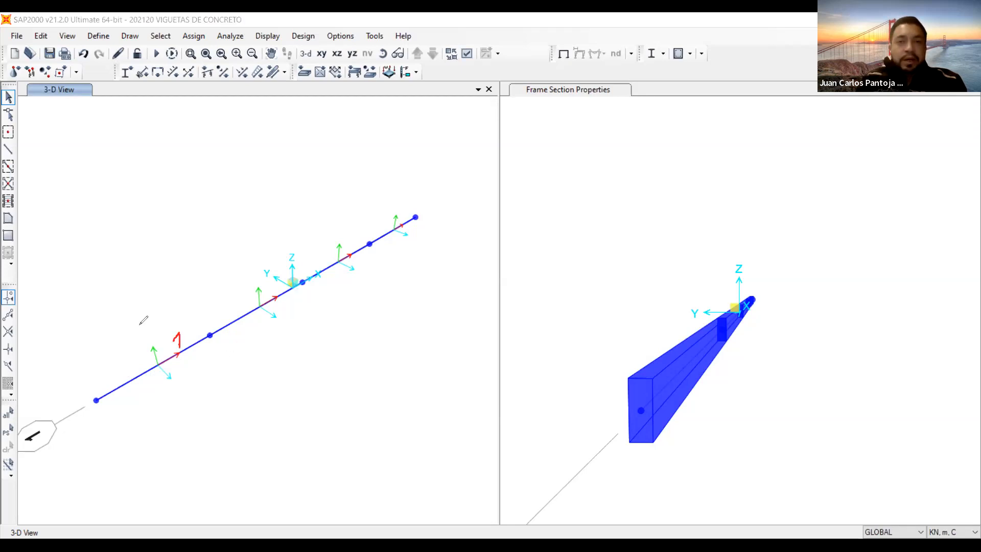
pyautogui.moveTo(141, 331); pyautogui.dragTo(152, 341)
pyautogui.moveTo(174, 388)
pyautogui.mouseDown()
pyautogui.moveTo(182, 391)
pyautogui.moveTo(173, 404)
pyautogui.mouseUp()
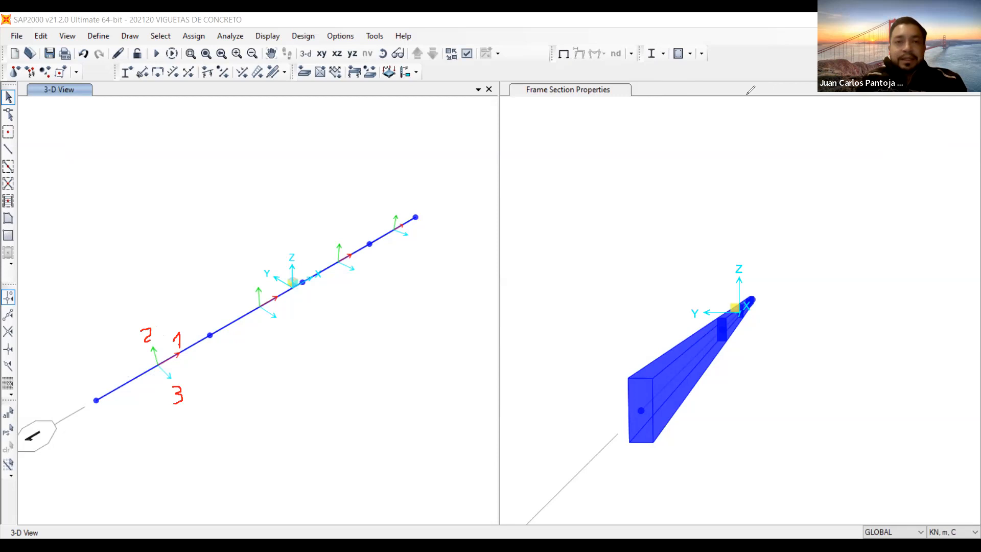
# Step: Show the X-Z elevation at Y=0 and display the joint restraints together with the frame local axes
pyautogui.moveTo(353, 221); pyautogui.dragTo(374, 300, button='middle')
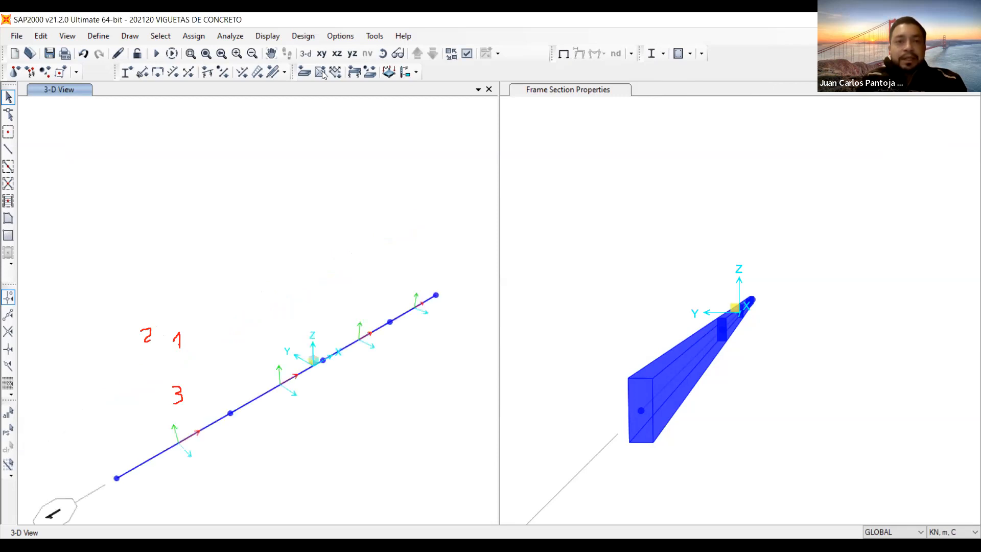
pyautogui.click(336, 53)
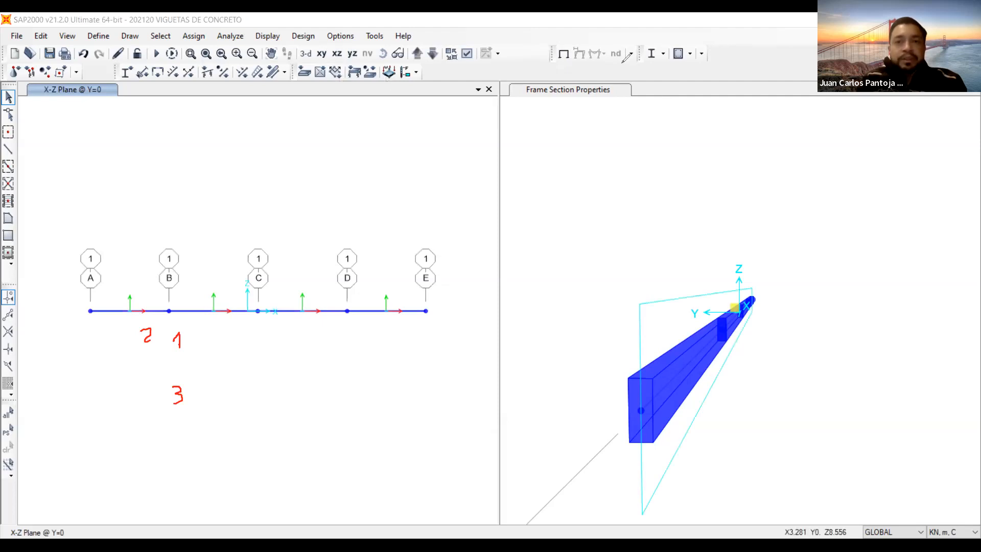
pyautogui.click(466, 53)
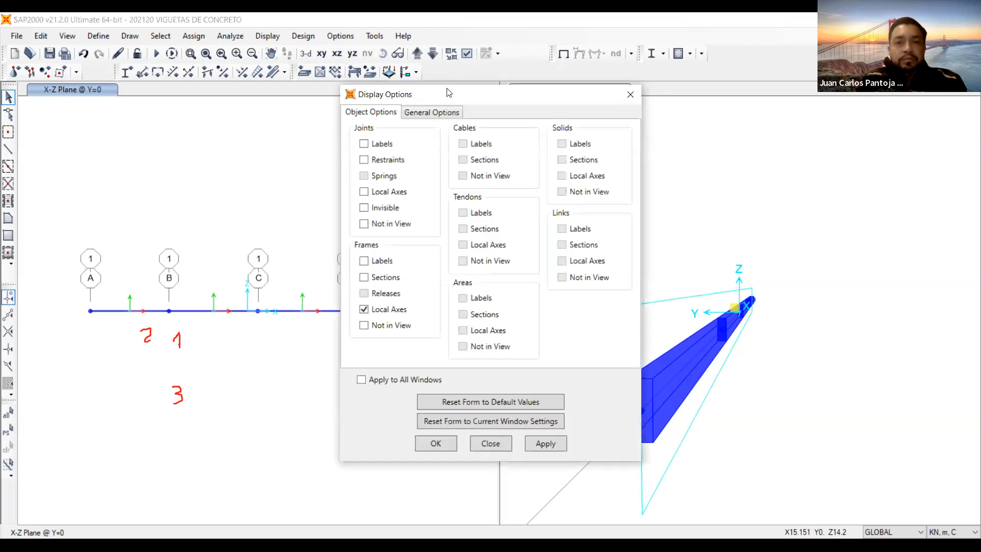
pyautogui.click(363, 161)
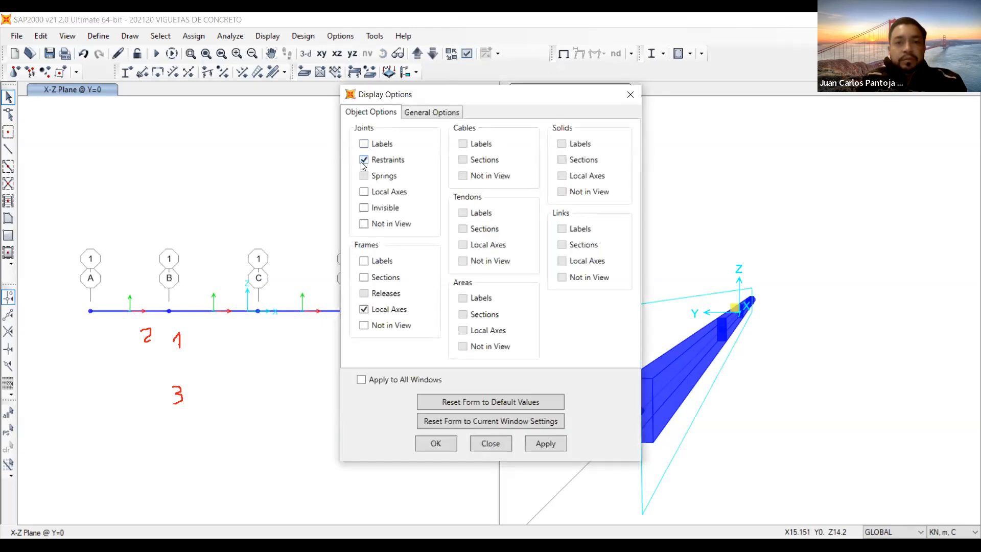
pyautogui.click(546, 446)
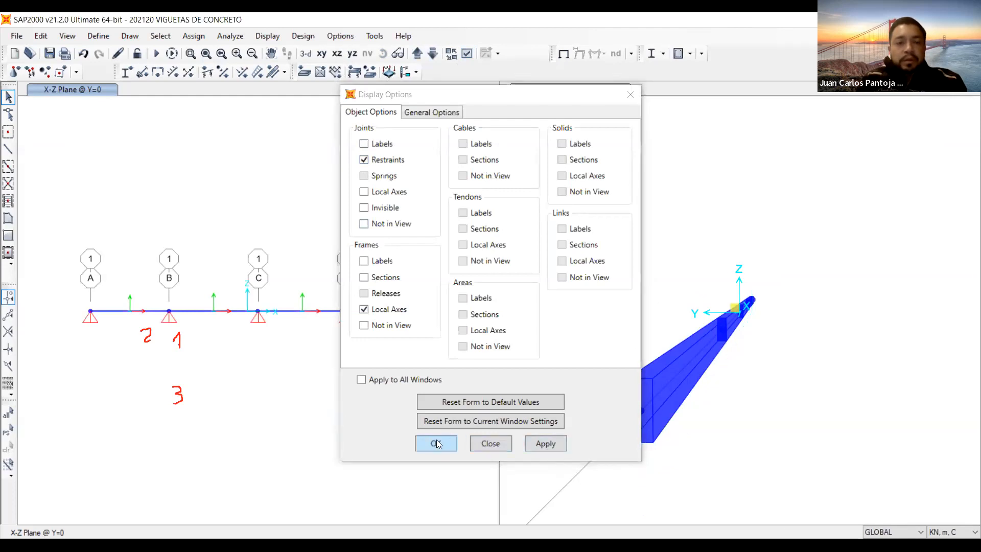
pyautogui.click(436, 444)
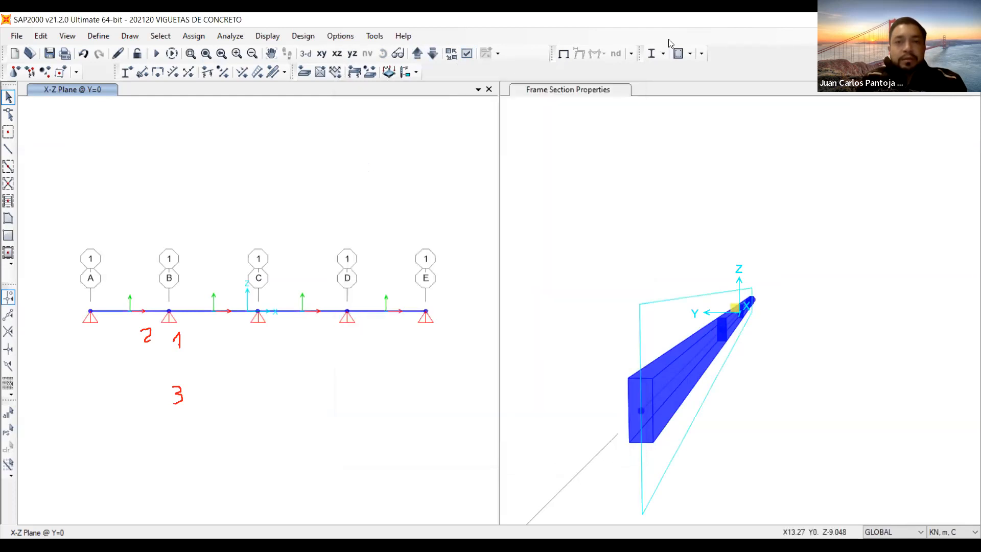
# Step: Save the concrete joist model
pyautogui.click(686, 100)
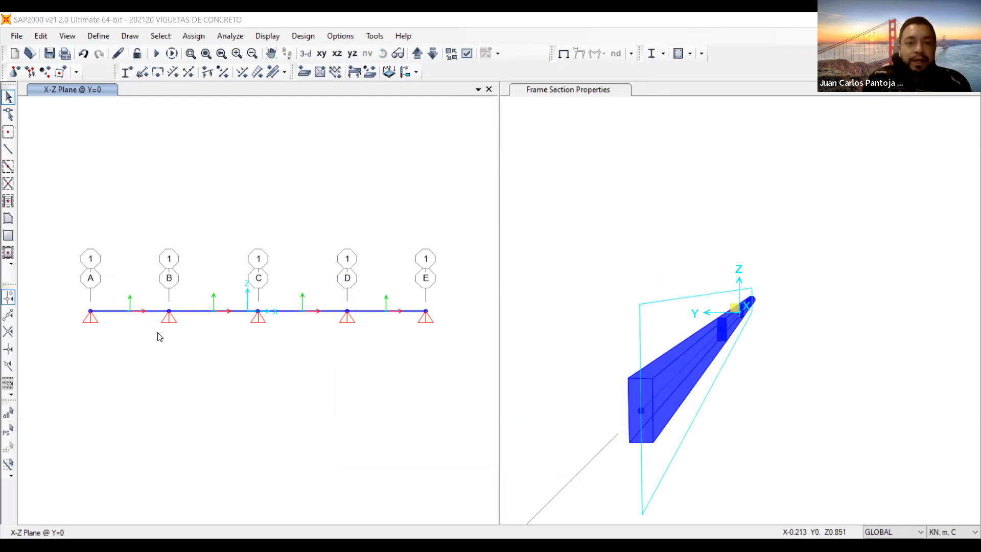
pyautogui.click(603, 99)
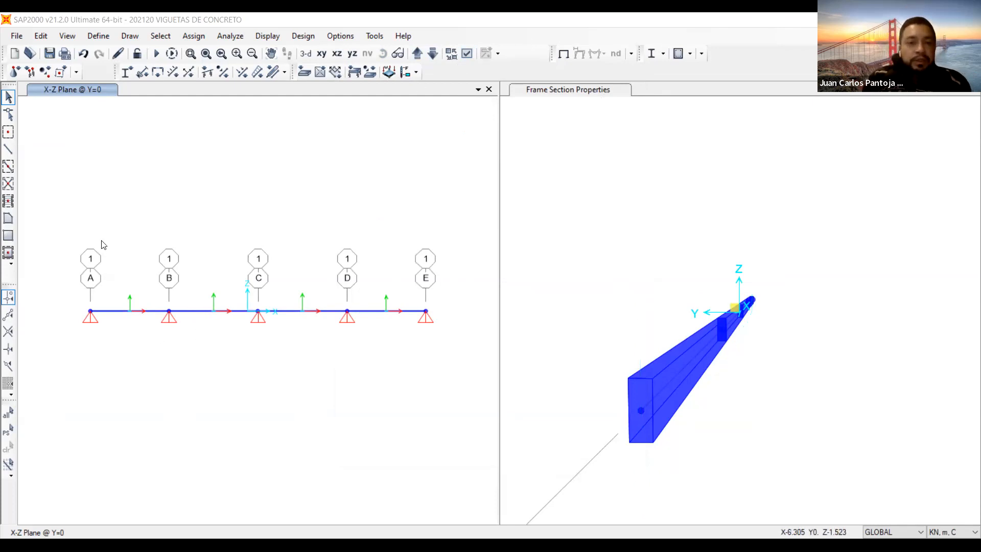
pyautogui.click(49, 54)
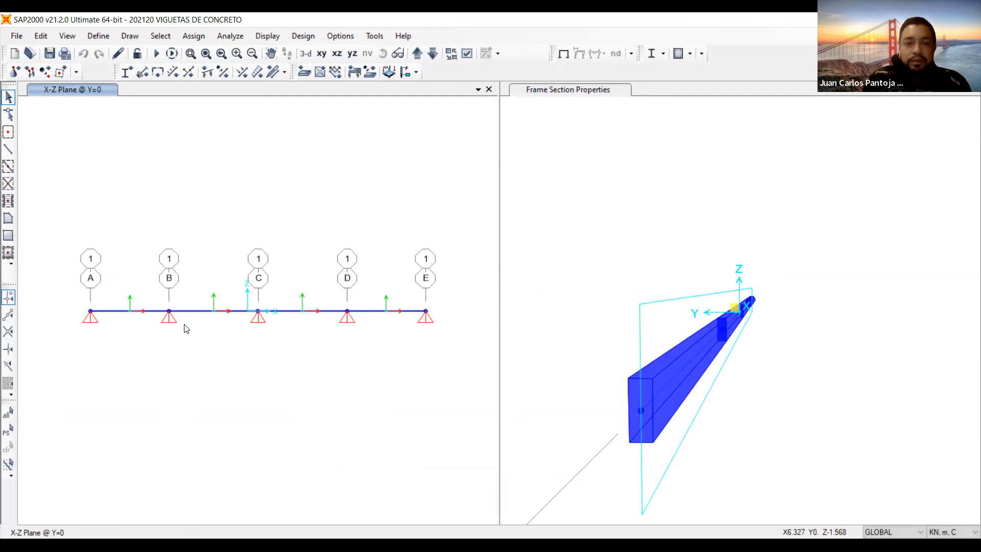
# Step: Examine the supports and local axes along the beam in elevation and in the 3-D view
pyautogui.click(175, 55)
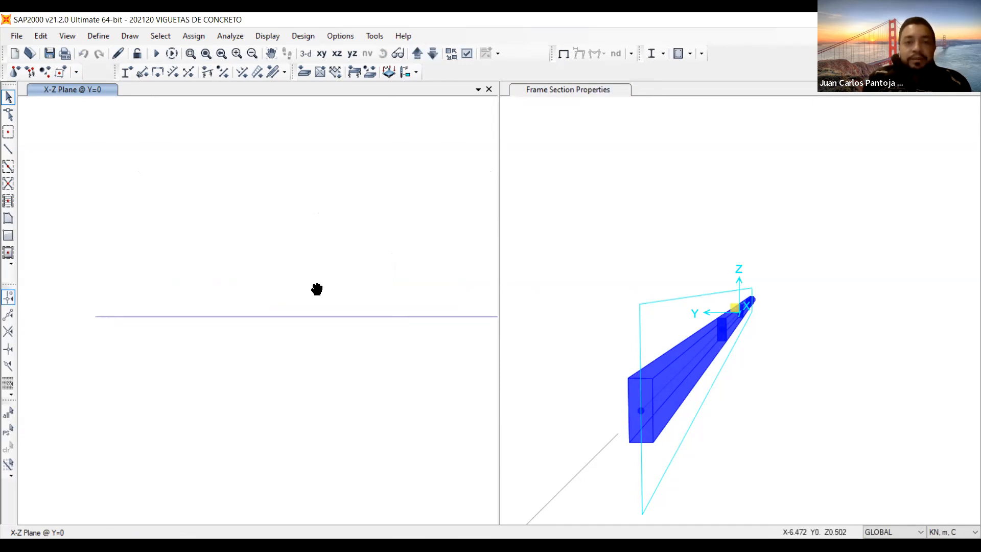
pyautogui.moveTo(307, 284)
pyautogui.mouseDown(button='middle')
pyautogui.moveTo(361, 281)
pyautogui.moveTo(300, 281)
pyautogui.mouseUp(button='middle')
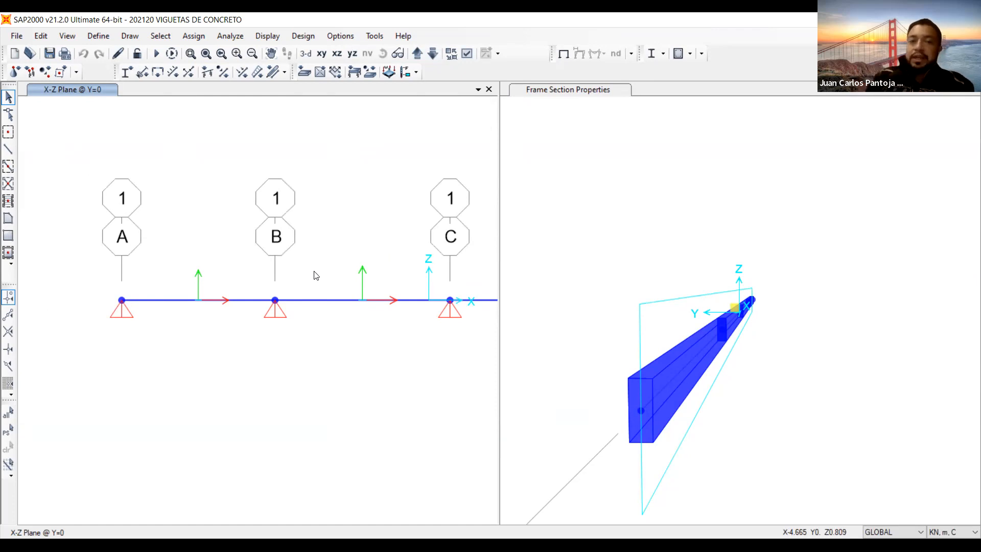
pyautogui.moveTo(398, 189); pyautogui.dragTo(313, 41)
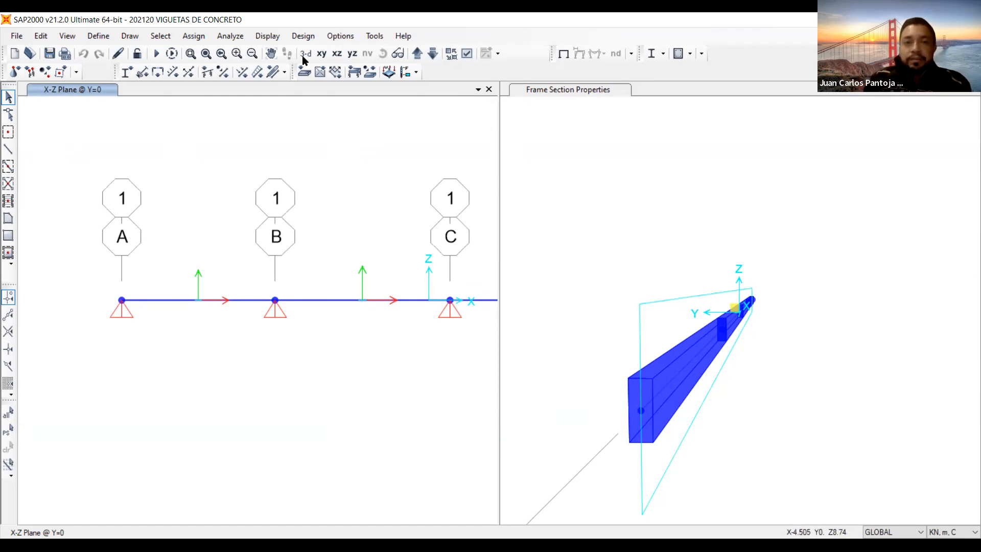
pyautogui.click(306, 54)
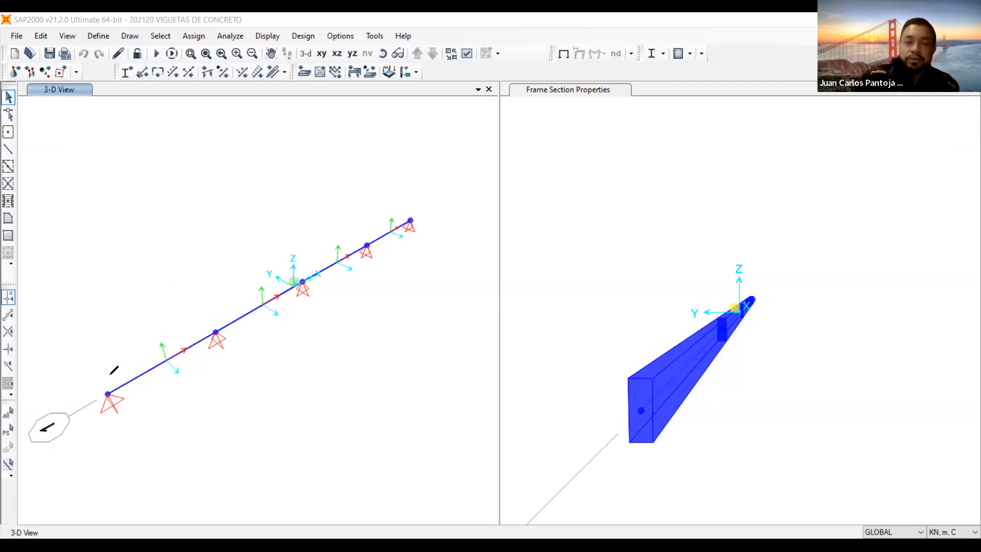
pyautogui.moveTo(99, 379)
pyautogui.mouseDown()
pyautogui.moveTo(75, 392)
pyautogui.moveTo(97, 434)
pyautogui.moveTo(111, 430)
pyautogui.moveTo(101, 455)
pyautogui.mouseUp()
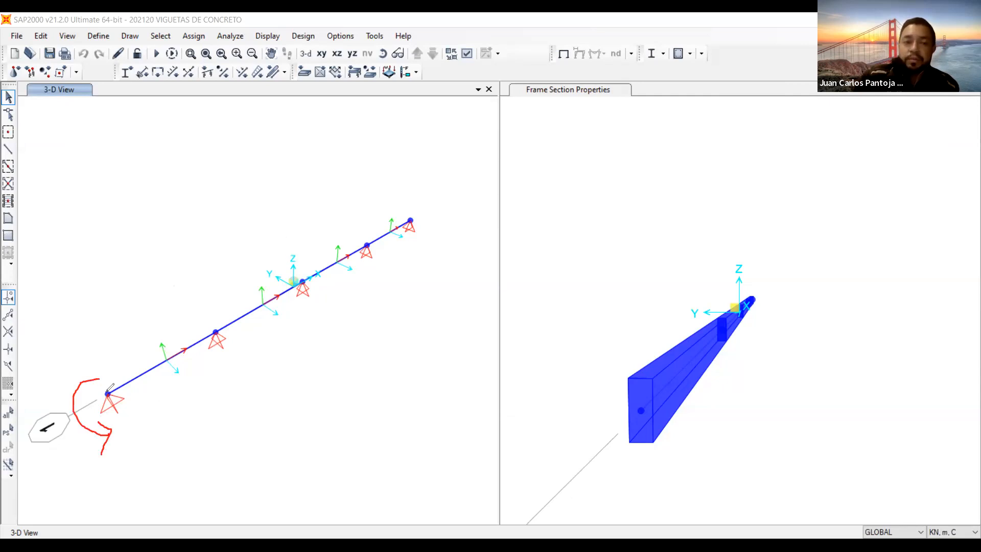
pyautogui.moveTo(106, 392)
pyautogui.mouseDown()
pyautogui.moveTo(74, 367)
pyautogui.moveTo(73, 384)
pyautogui.moveTo(91, 374)
pyautogui.moveTo(64, 386)
pyautogui.moveTo(124, 350)
pyautogui.mouseUp()
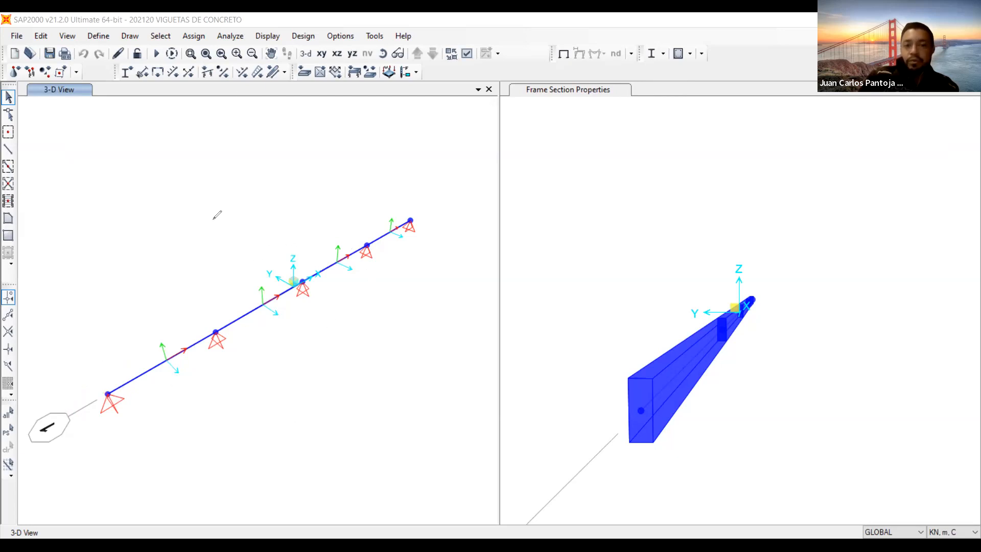
pyautogui.moveTo(100, 371)
pyautogui.mouseDown()
pyautogui.moveTo(110, 420)
pyautogui.moveTo(101, 437)
pyautogui.mouseUp()
pyautogui.moveTo(117, 400)
pyautogui.mouseDown()
pyautogui.moveTo(122, 419)
pyautogui.moveTo(135, 408)
pyautogui.moveTo(138, 437)
pyautogui.moveTo(142, 409)
pyautogui.mouseUp()
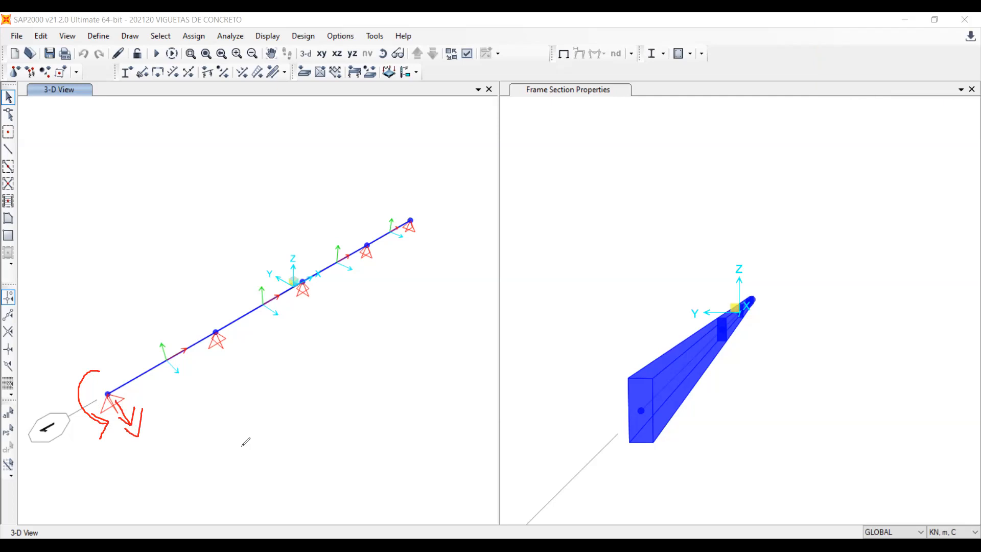
pyautogui.moveTo(146, 454)
pyautogui.mouseDown()
pyautogui.moveTo(165, 467)
pyautogui.moveTo(159, 480)
pyautogui.moveTo(140, 469)
pyautogui.mouseUp()
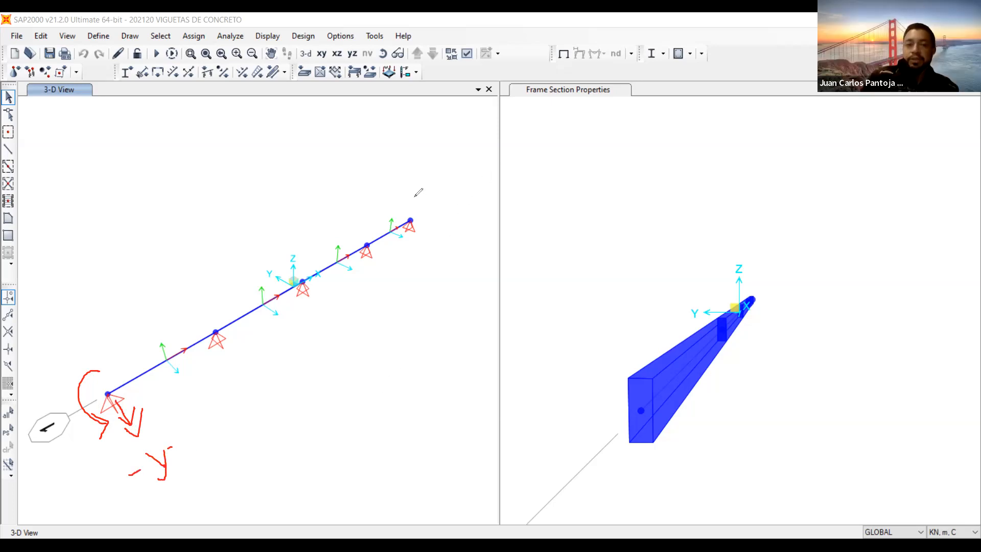
pyautogui.moveTo(405, 208)
pyautogui.mouseDown()
pyautogui.moveTo(431, 195)
pyautogui.moveTo(431, 225)
pyautogui.moveTo(443, 223)
pyautogui.moveTo(369, 196)
pyautogui.moveTo(382, 195)
pyautogui.moveTo(357, 210)
pyautogui.moveTo(373, 191)
pyautogui.mouseUp()
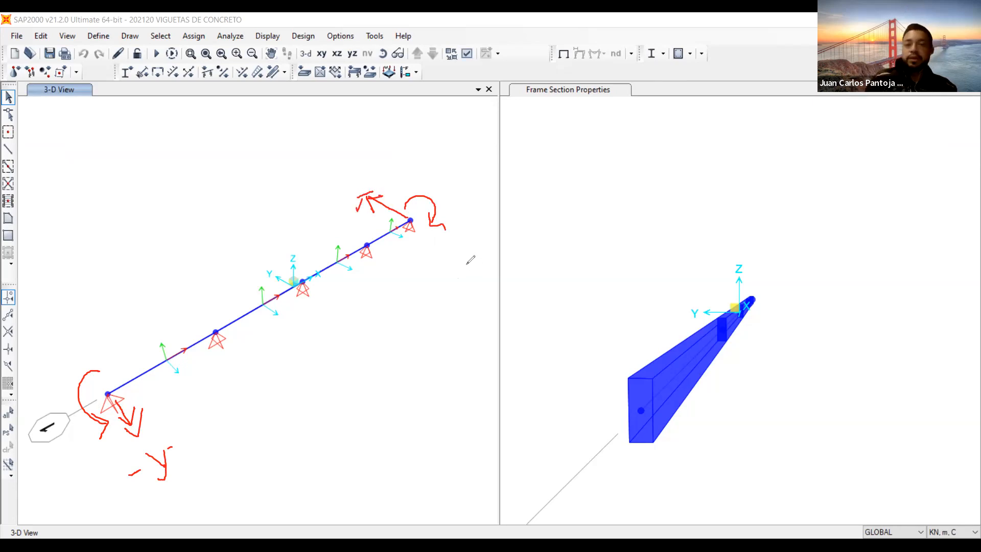
pyautogui.moveTo(324, 173)
pyautogui.mouseDown()
pyautogui.moveTo(344, 191)
pyautogui.moveTo(336, 208)
pyautogui.mouseUp()
pyautogui.moveTo(356, 165)
pyautogui.mouseDown()
pyautogui.moveTo(357, 185)
pyautogui.moveTo(364, 178)
pyautogui.mouseUp()
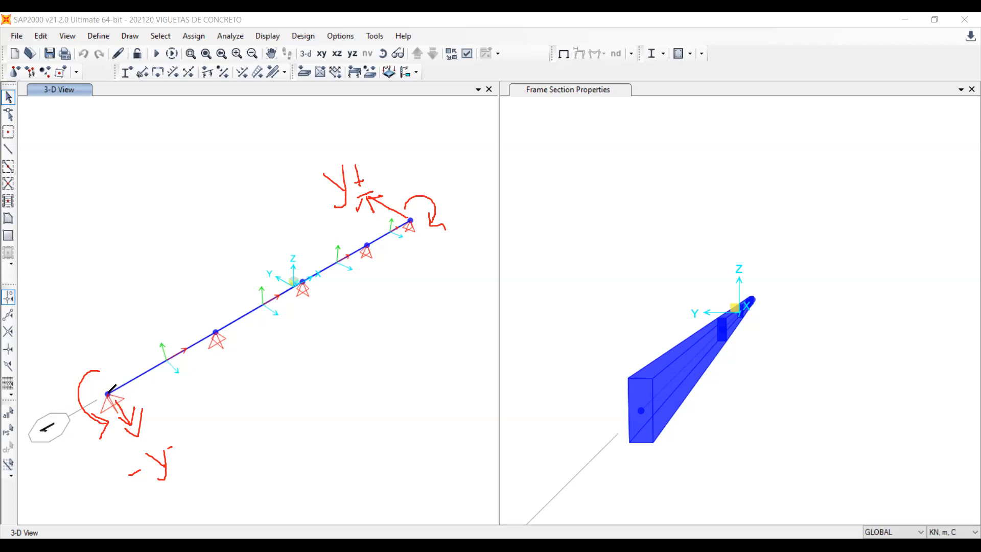
pyautogui.moveTo(111, 395); pyautogui.dragTo(152, 437)
pyautogui.moveTo(136, 427); pyautogui.dragTo(166, 452)
pyautogui.moveTo(174, 396); pyautogui.dragTo(167, 452)
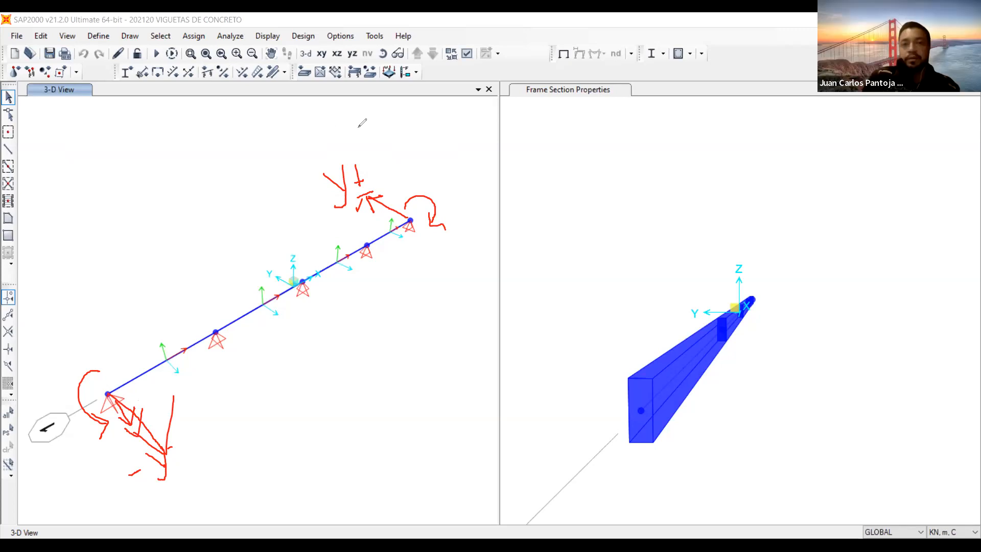
pyautogui.press('Escape')
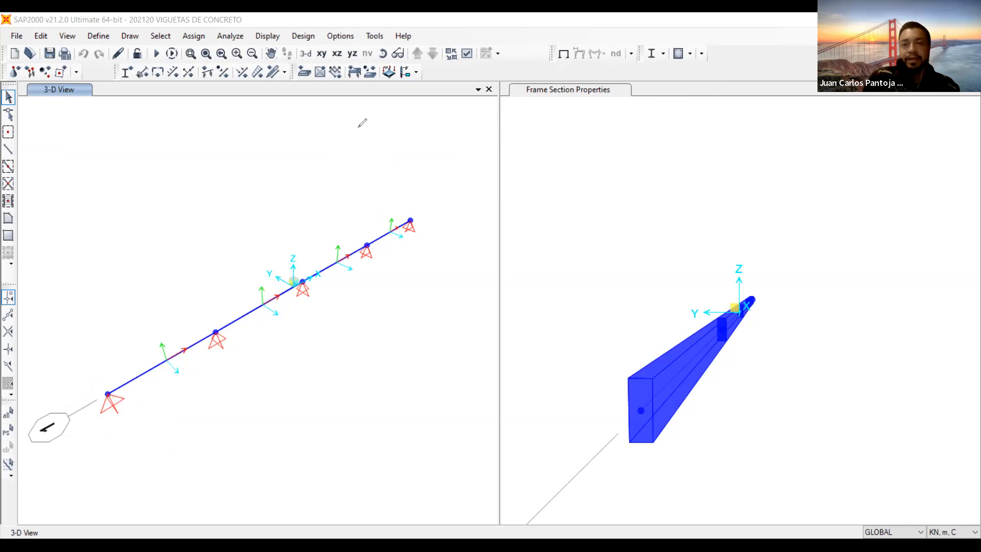
# Step: Open the display options for the 3-D view of the beam
pyautogui.click(468, 55)
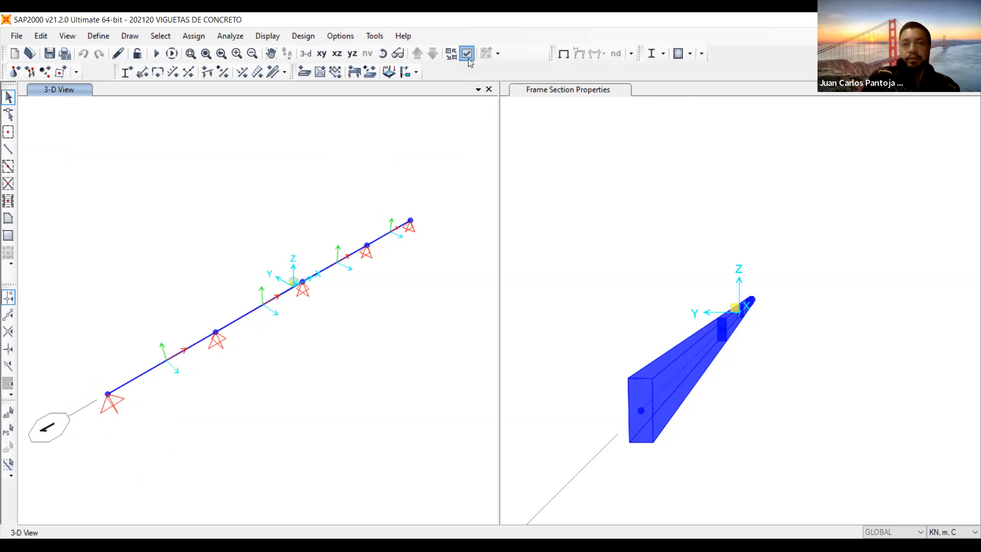